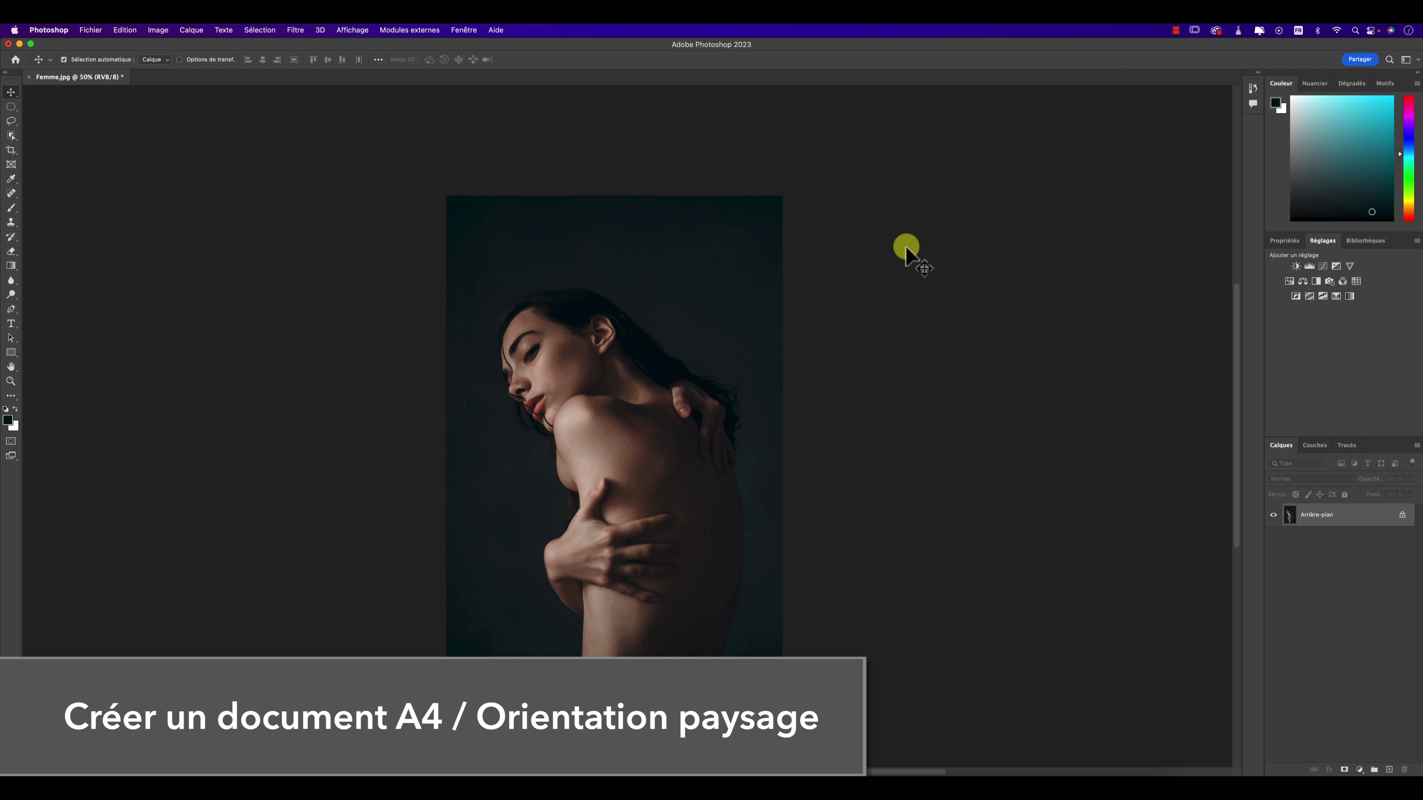
Create a new document from the Impression A4 preset in landscape, 297 × 210 mm at 300 ppi.
click(88, 32)
click(87, 48)
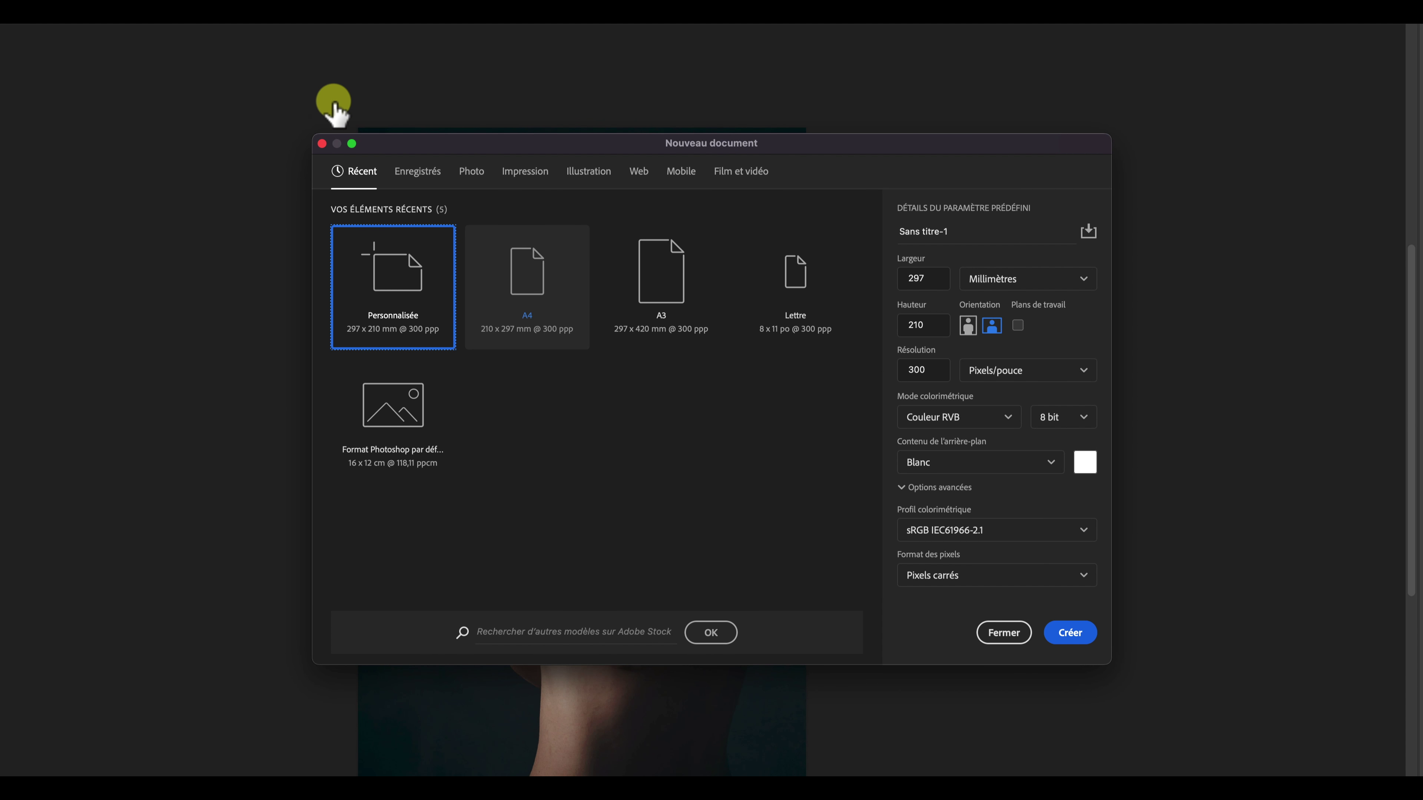
click(526, 171)
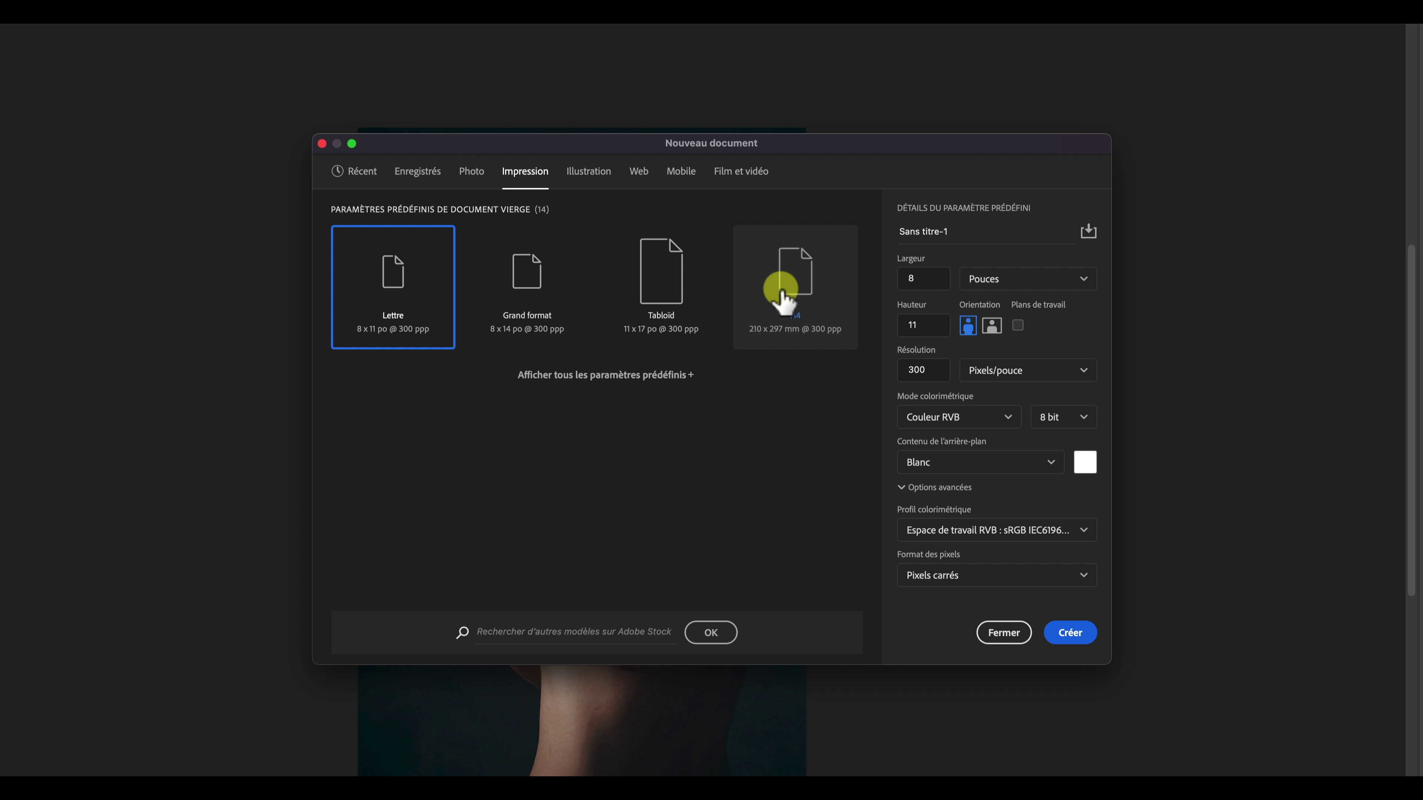
click(779, 300)
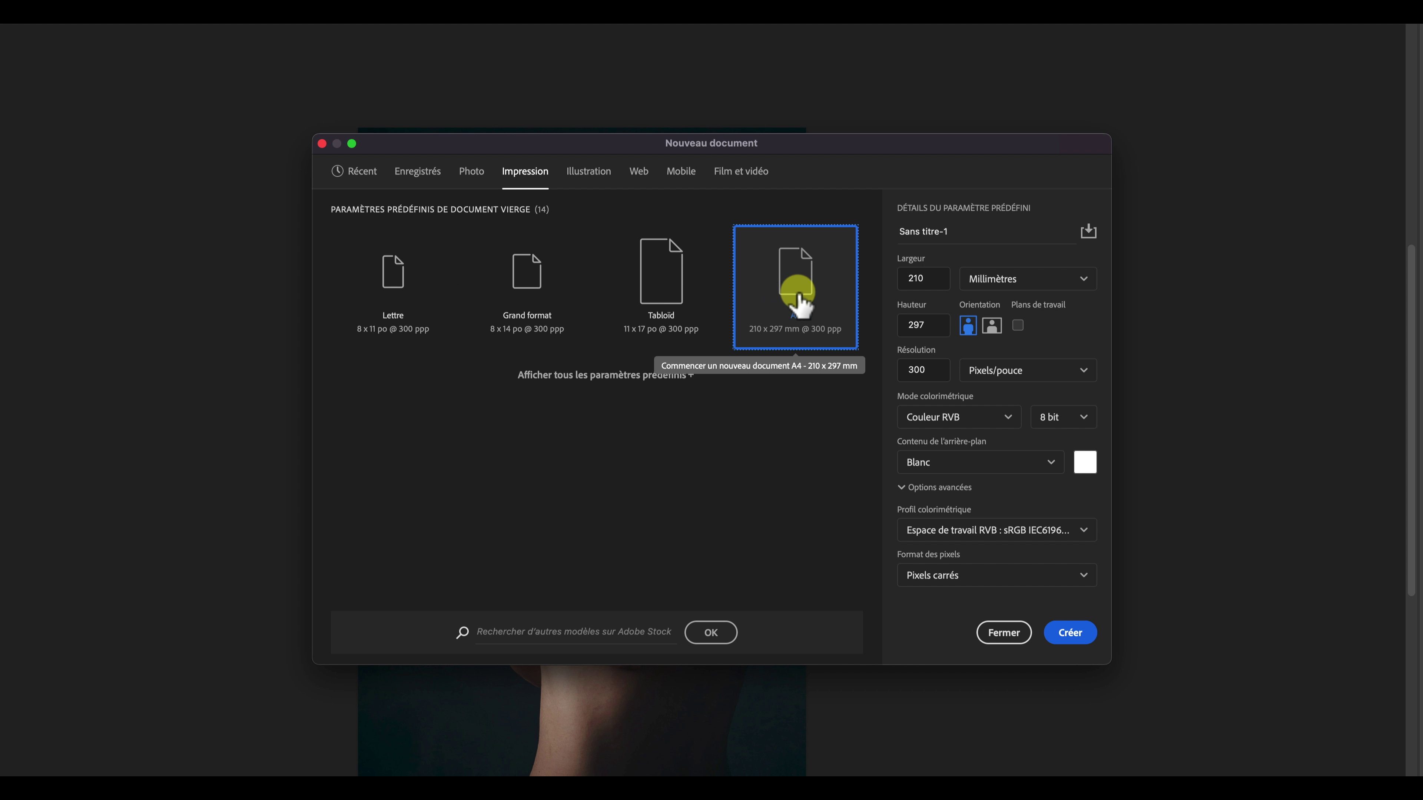
click(992, 326)
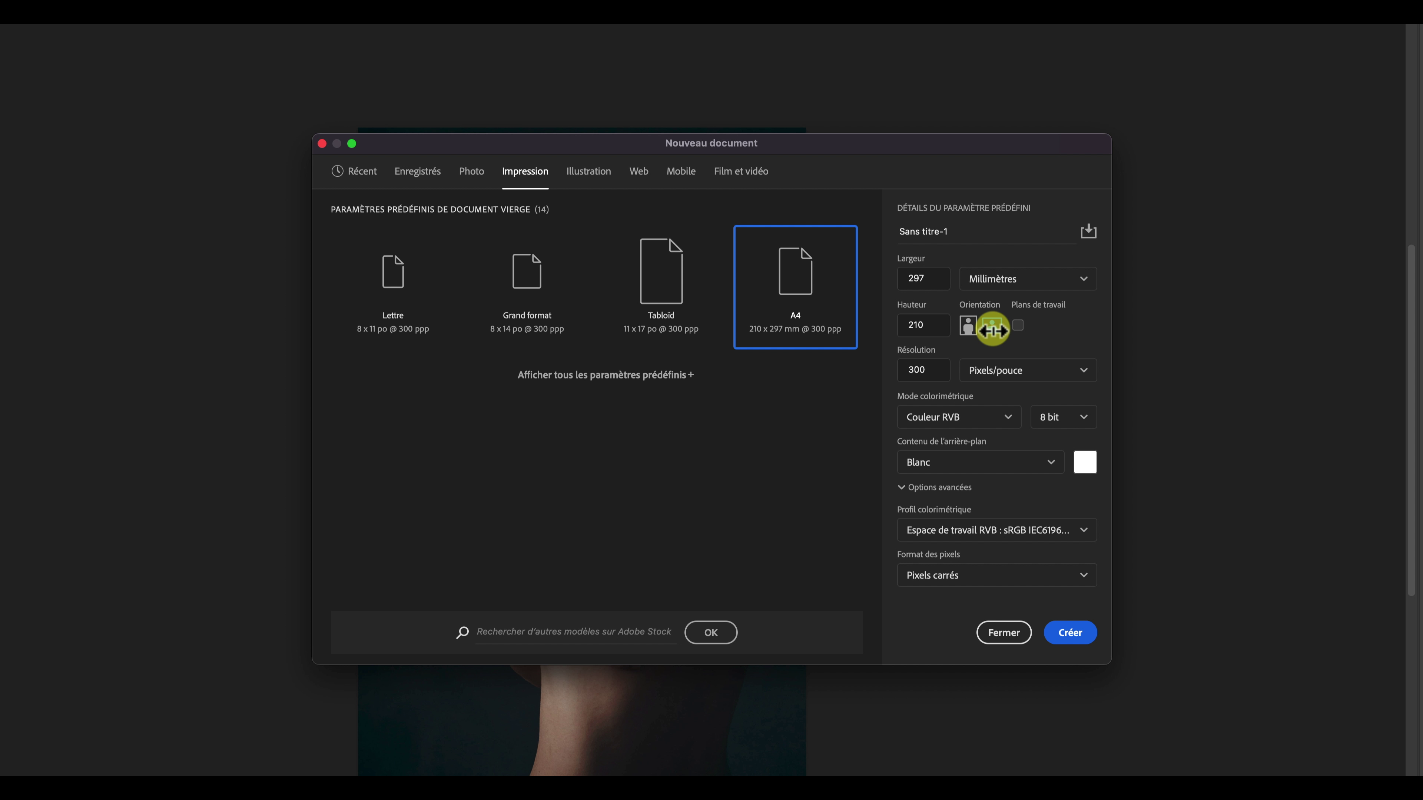
click(1071, 632)
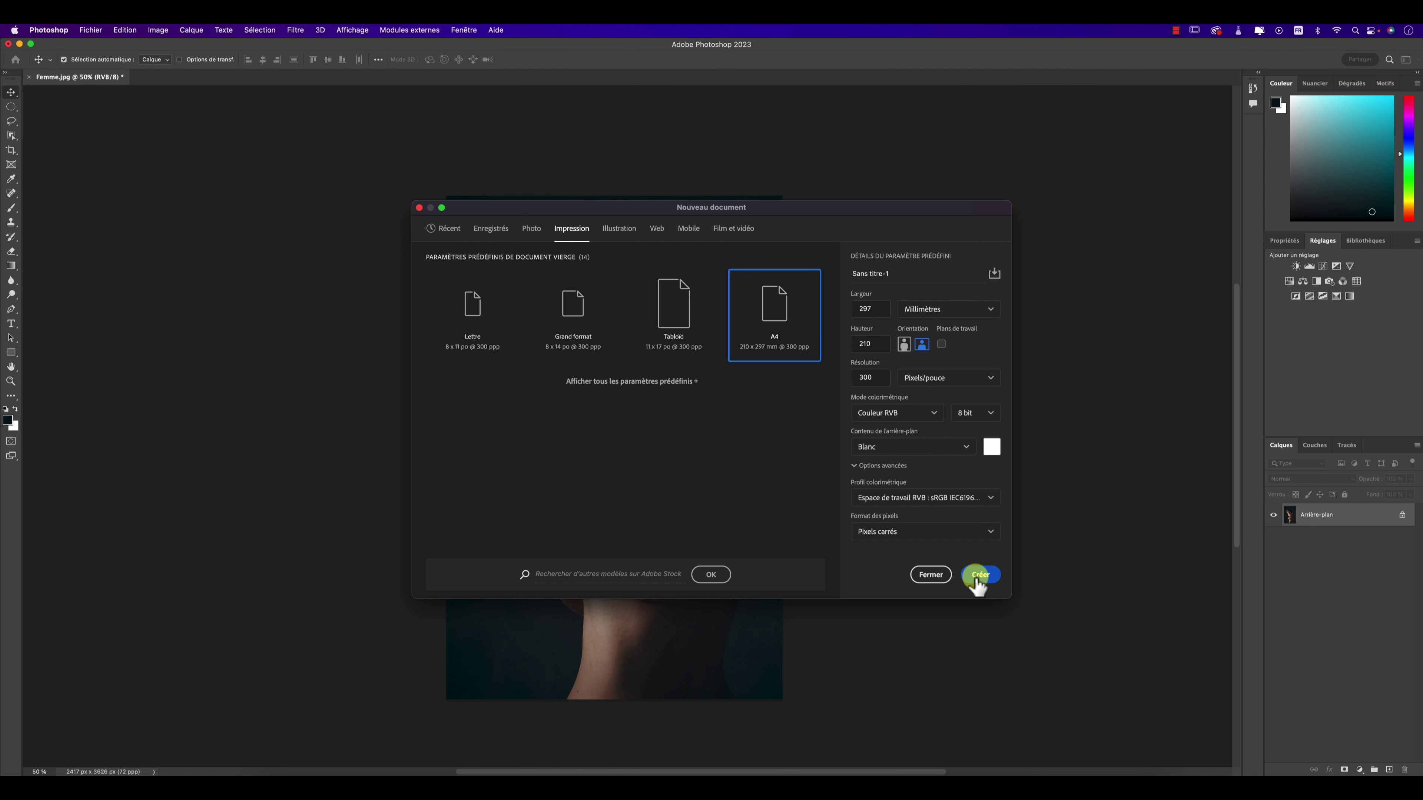
Drag the Femme.jpg photo into the Sans titre-1 document as Calque 1.
click(57, 78)
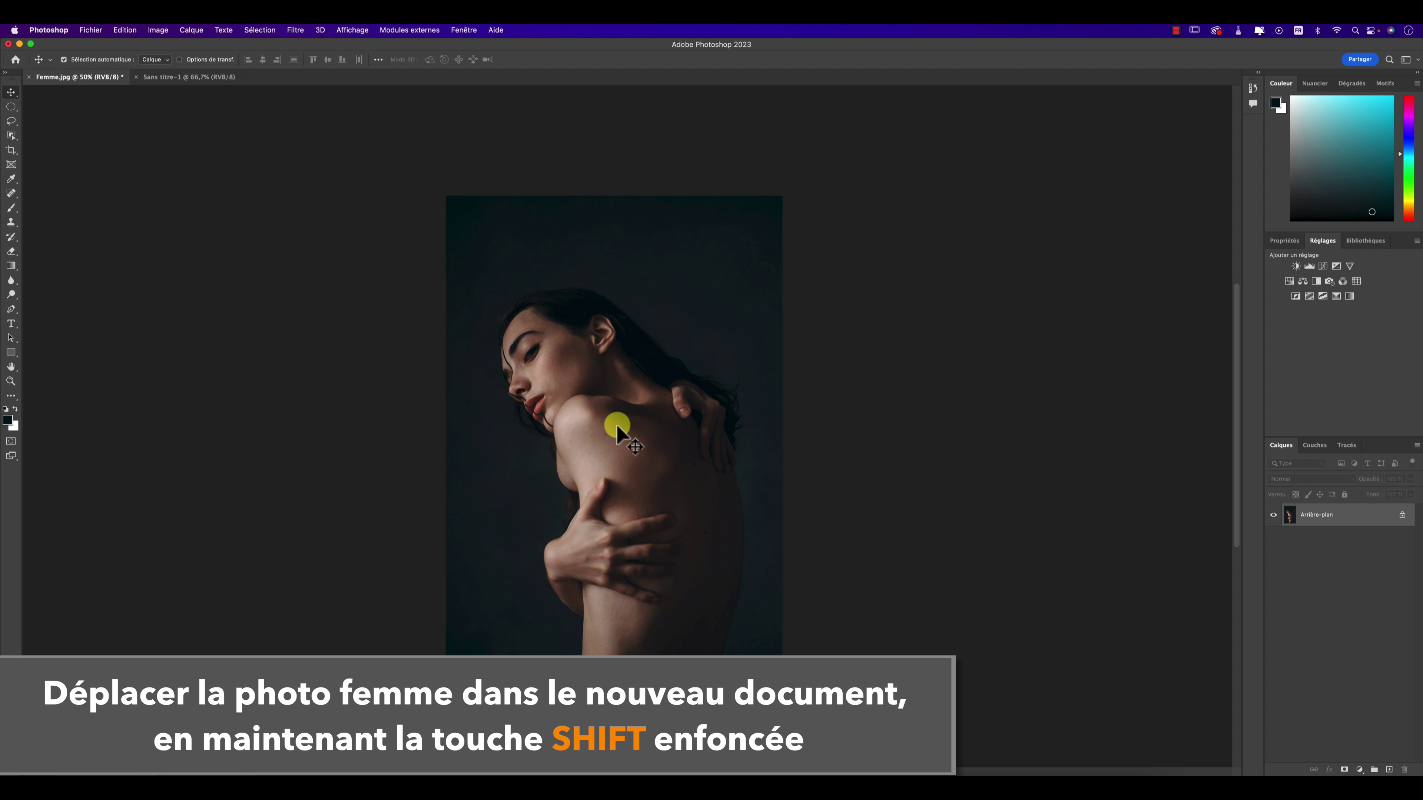
mouse_move(616, 424)
mouse_down()
mouse_move(239, 117)
mouse_move(475, 318)
mouse_move(583, 435)
mouse_up()
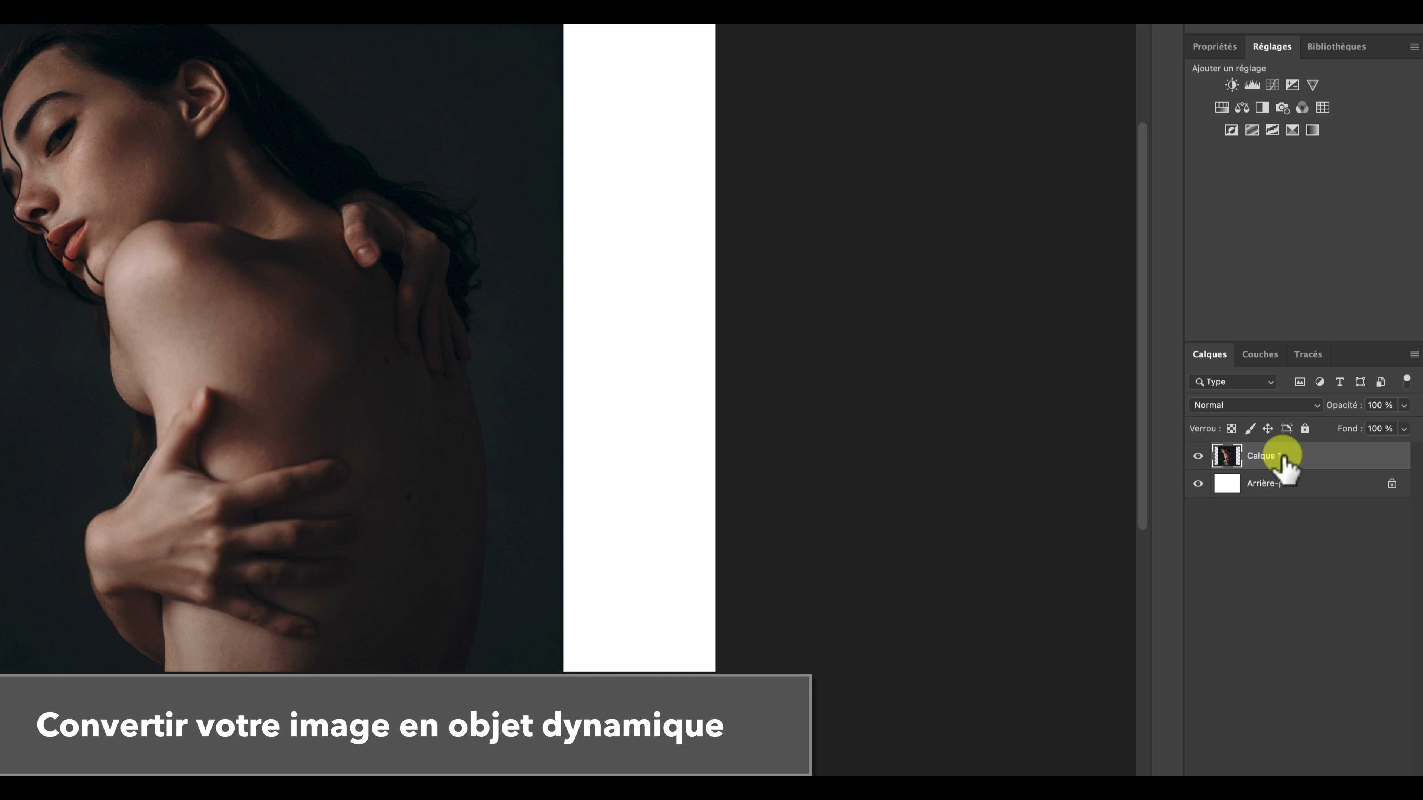
Convert Calque 1 to a smart object, scale it to page height, and move it onto the right third.
right_click(1283, 464)
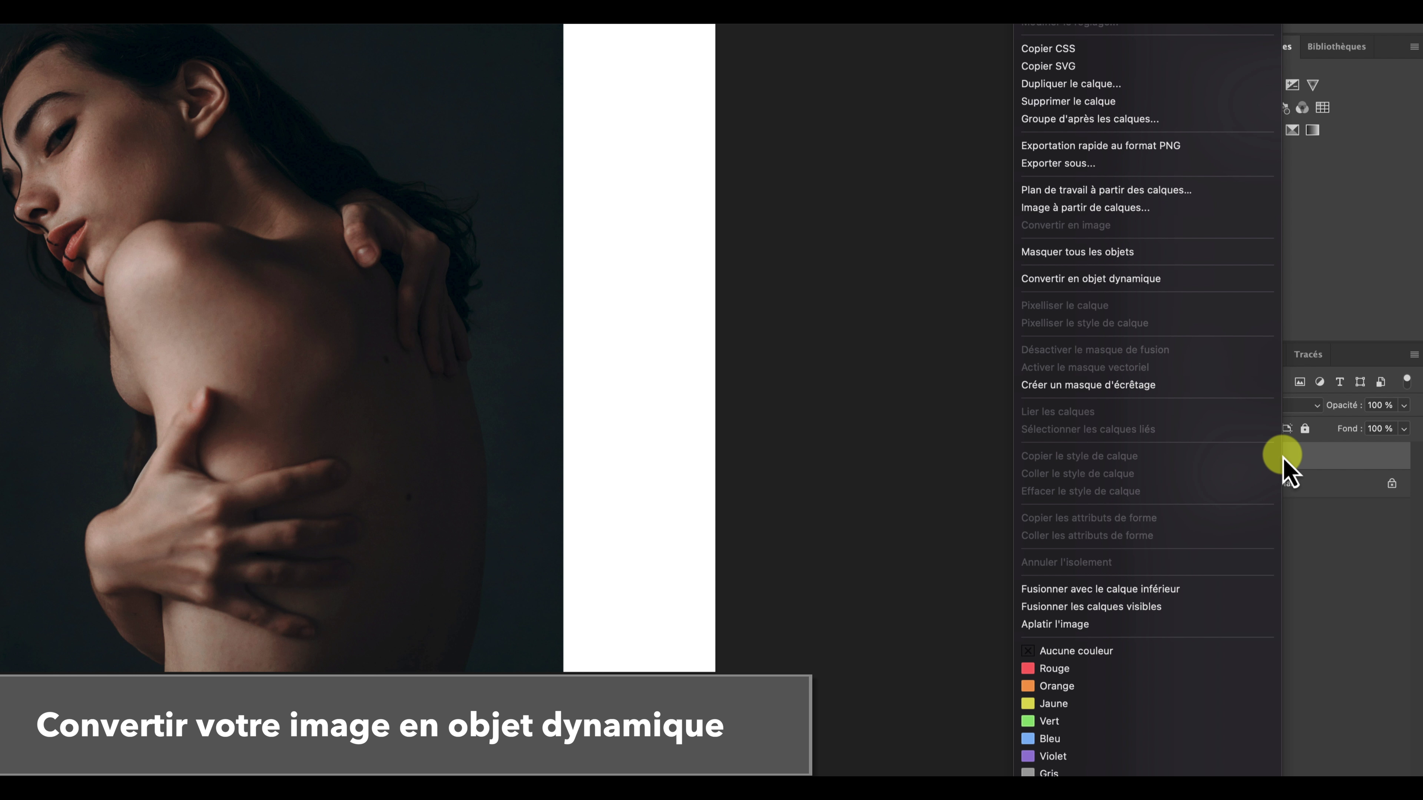
click(1107, 279)
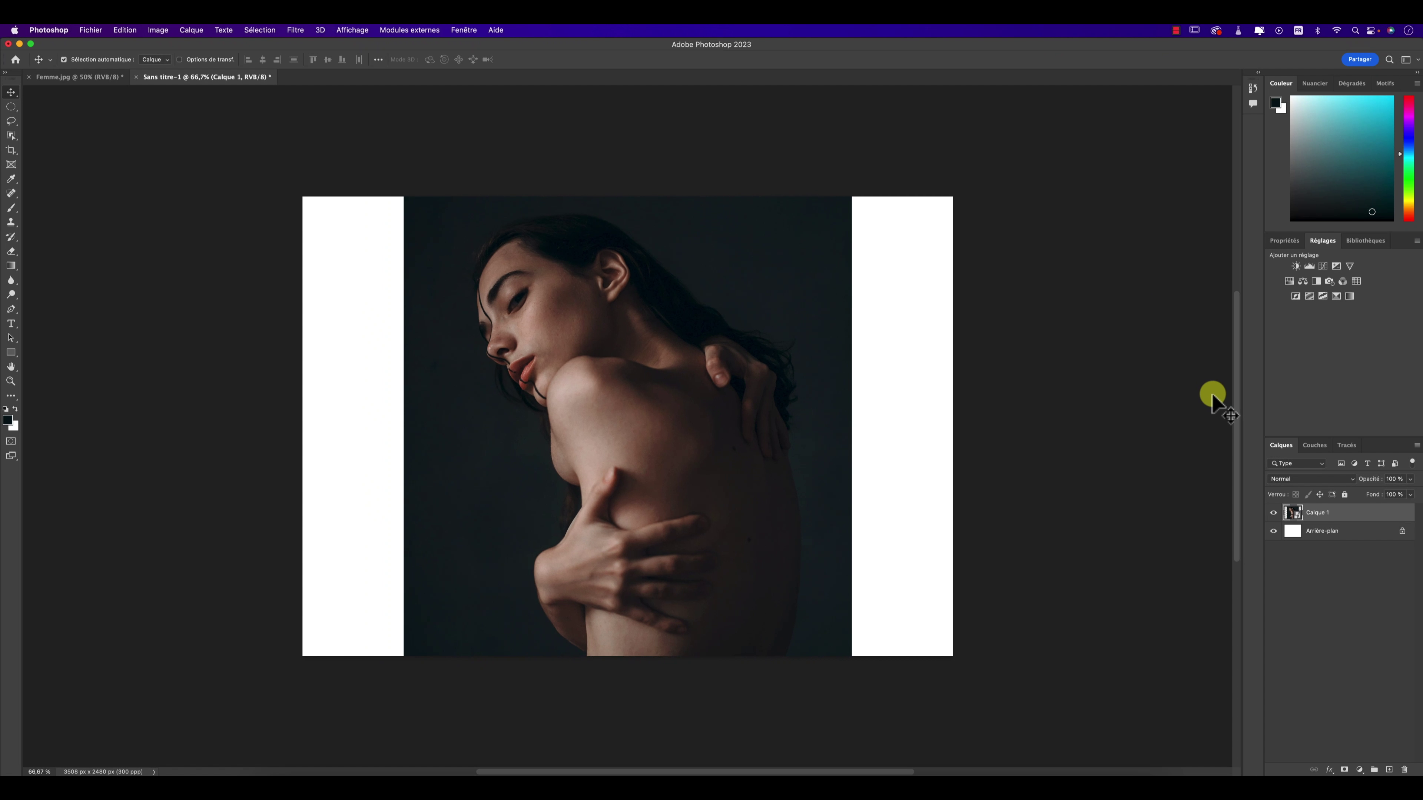
key(ctrl+t)
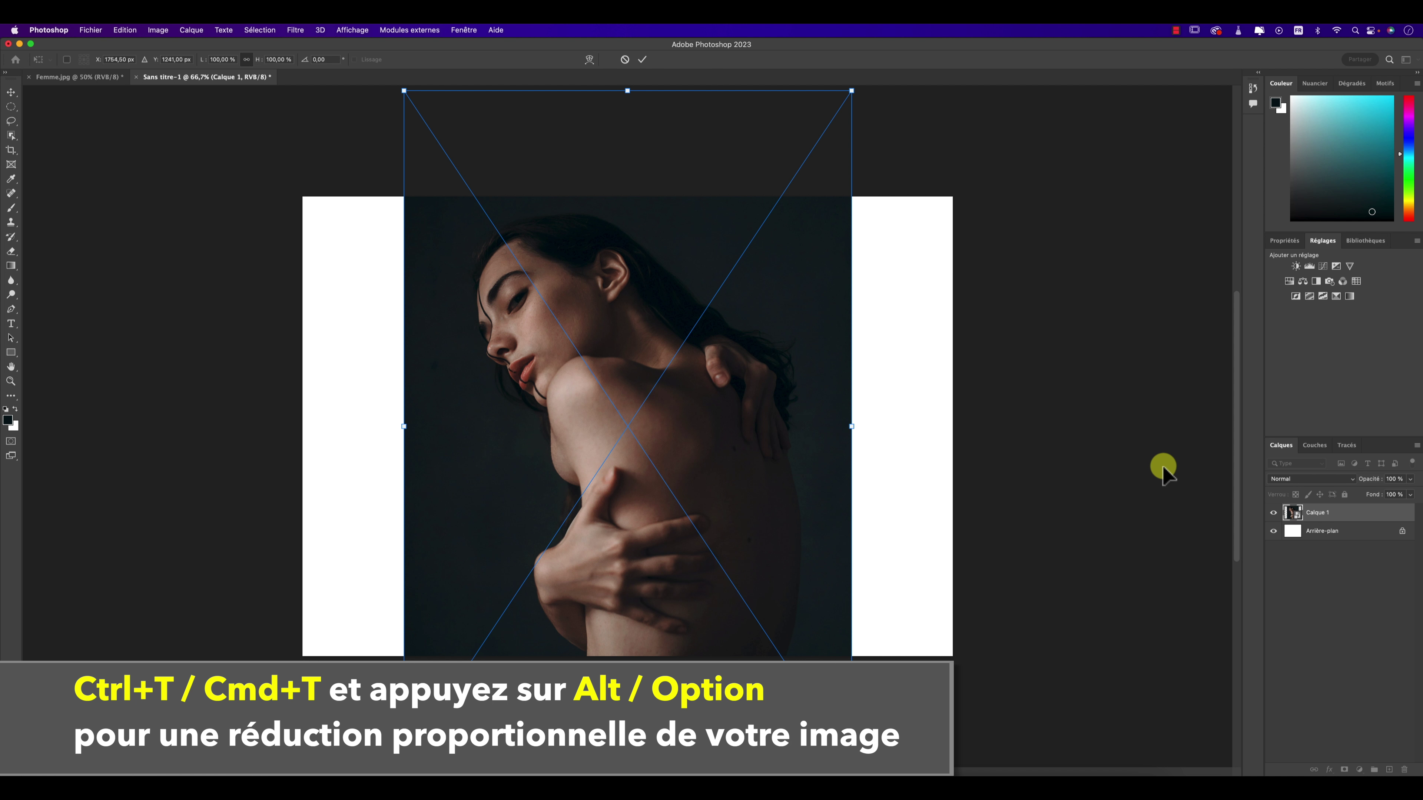
drag(852, 91, 784, 199)
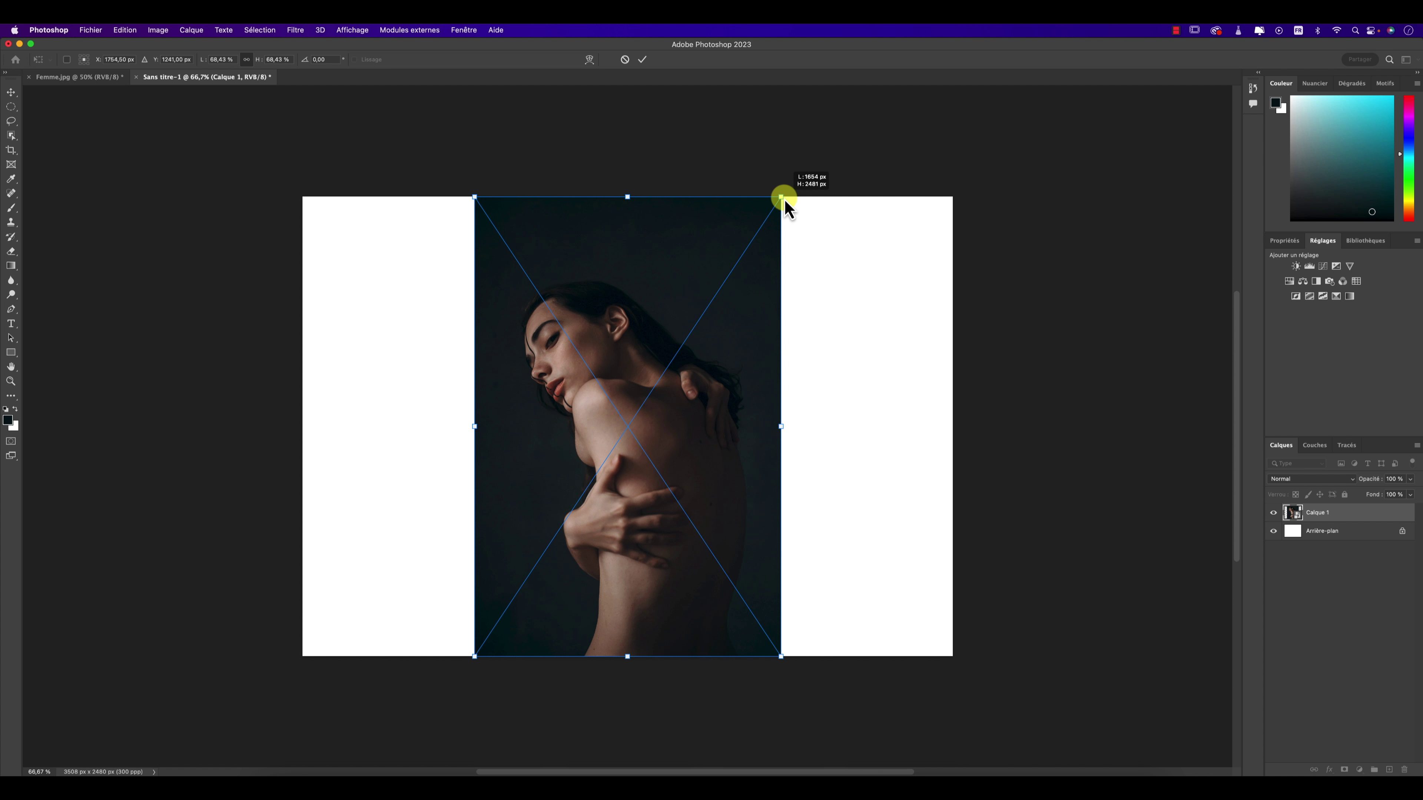
key(Return)
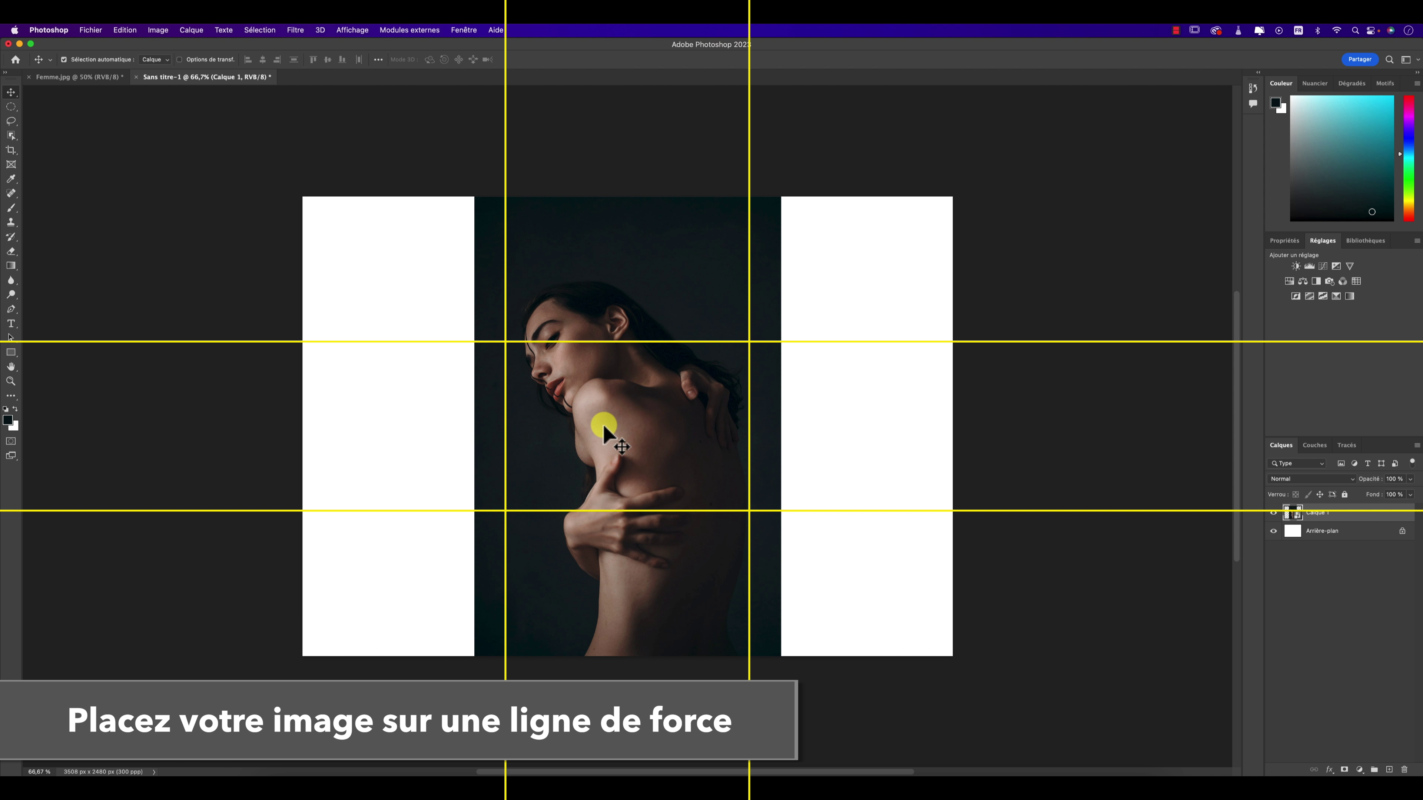
drag(604, 422, 716, 433)
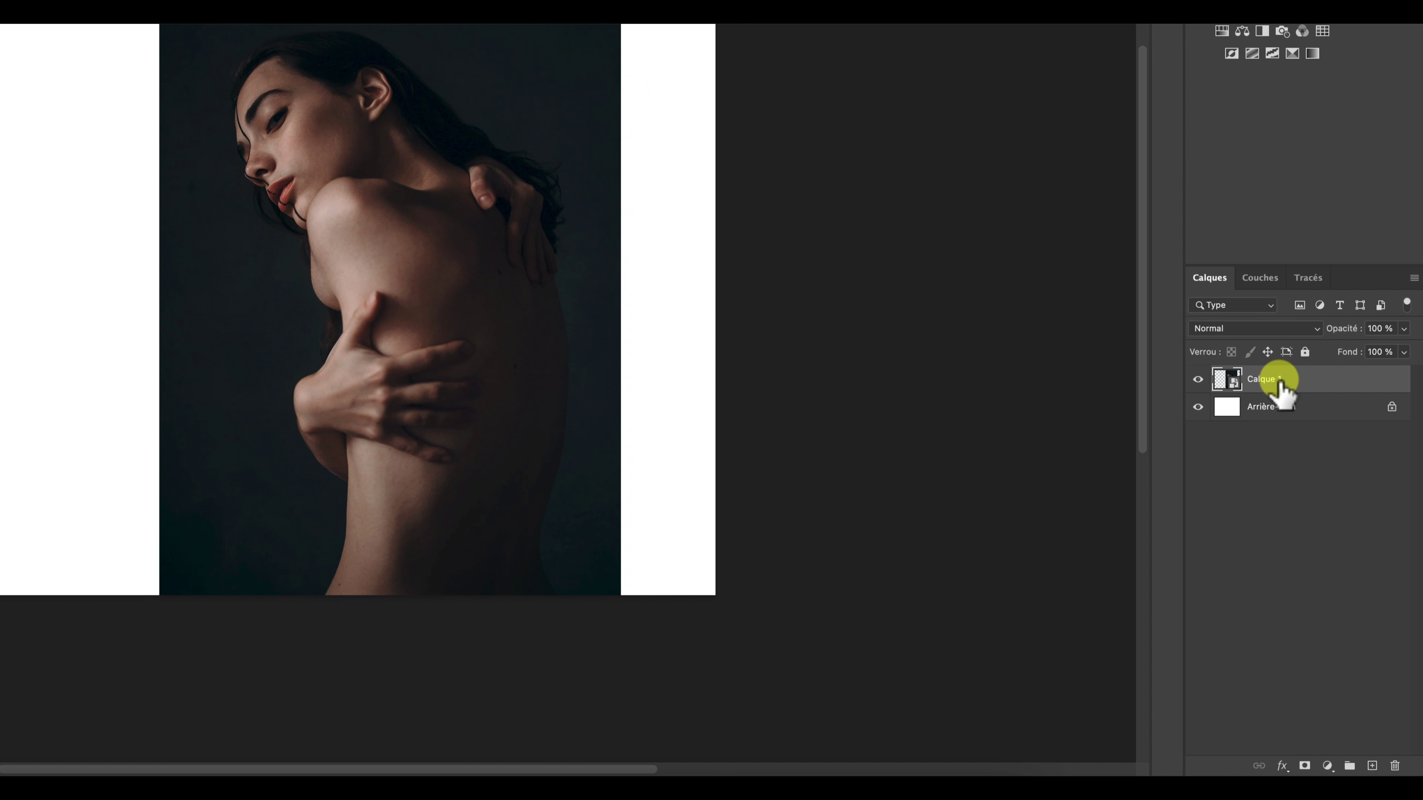
Rasterize Calque 1, duplicate it as Calque 1 copie, and hide the original.
right_click(1280, 382)
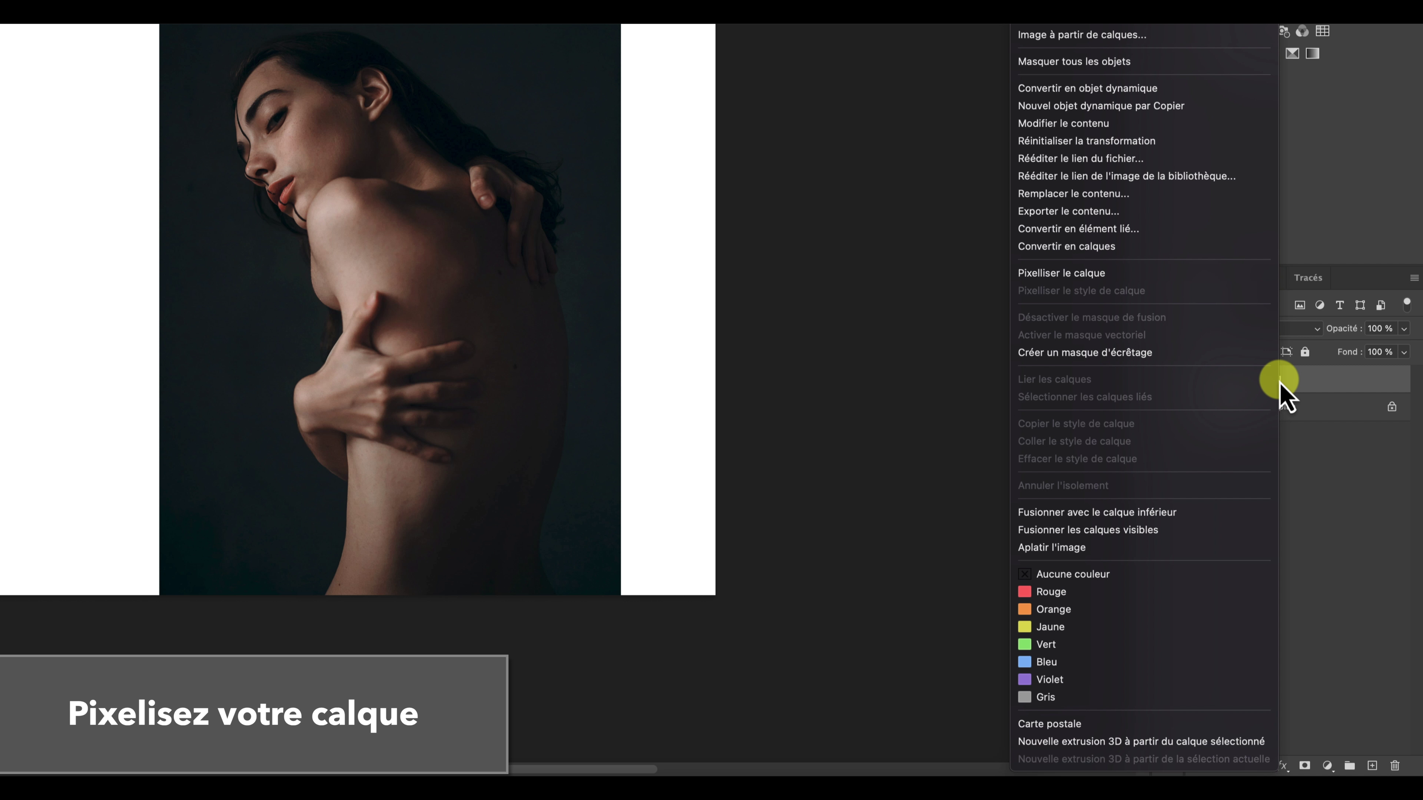
click(1080, 274)
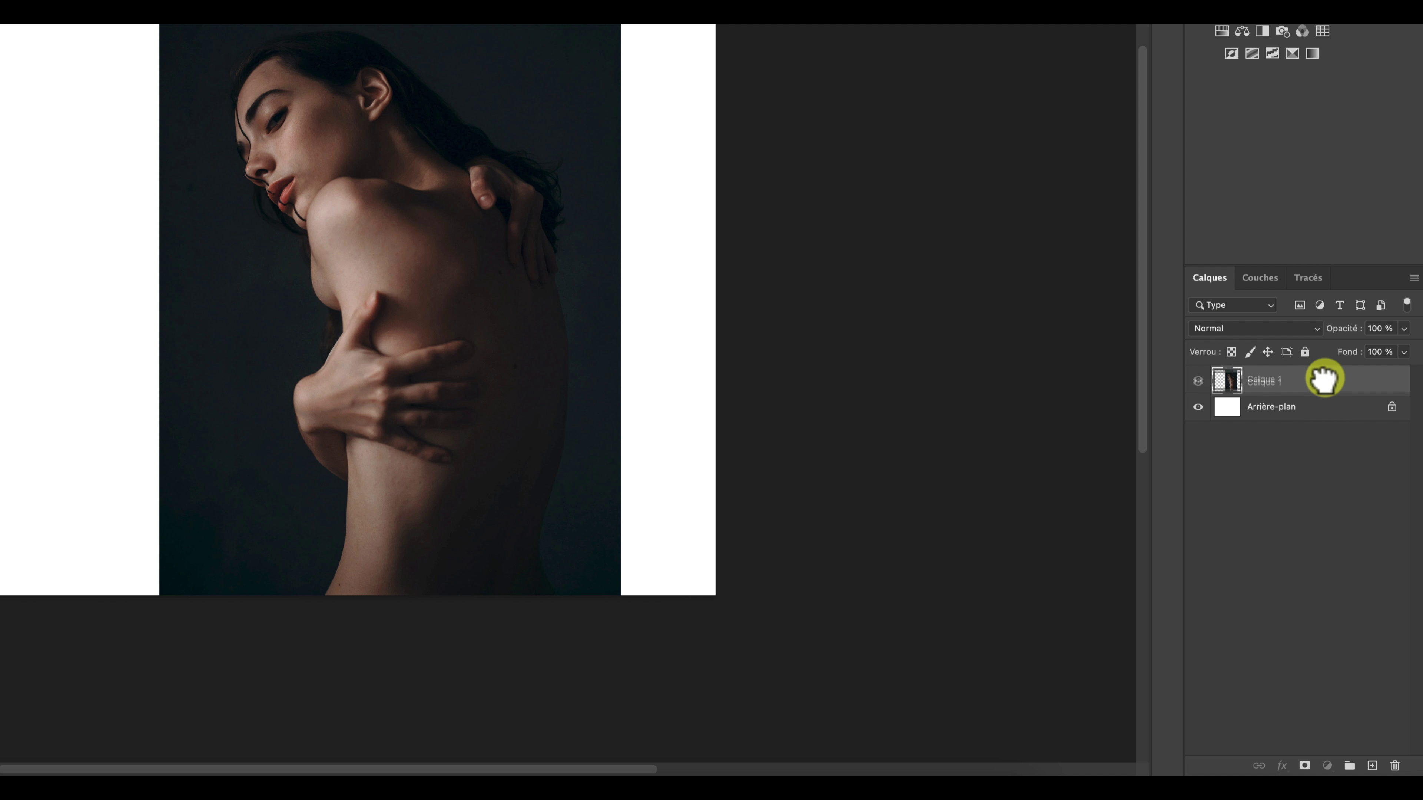
drag(1328, 387, 1377, 774)
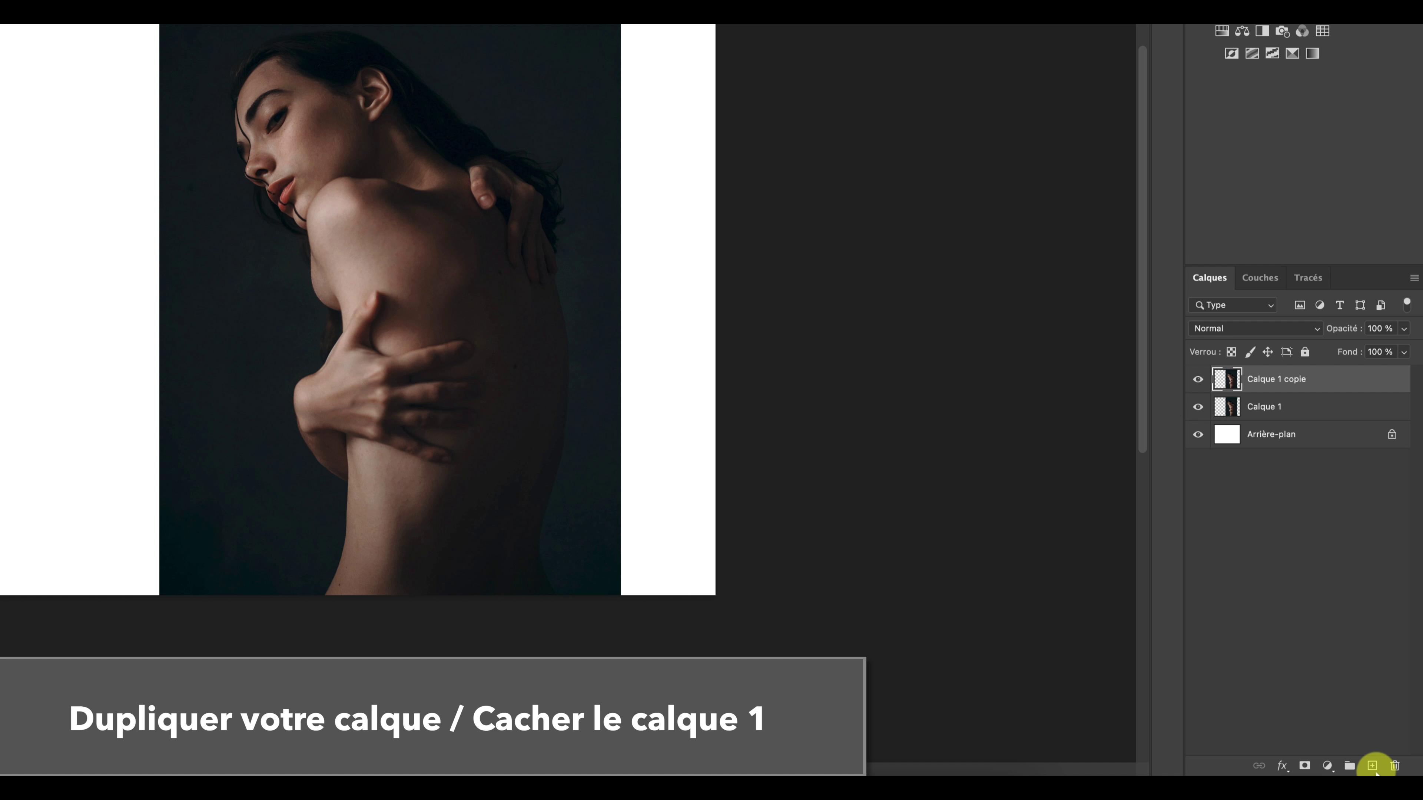
click(1198, 408)
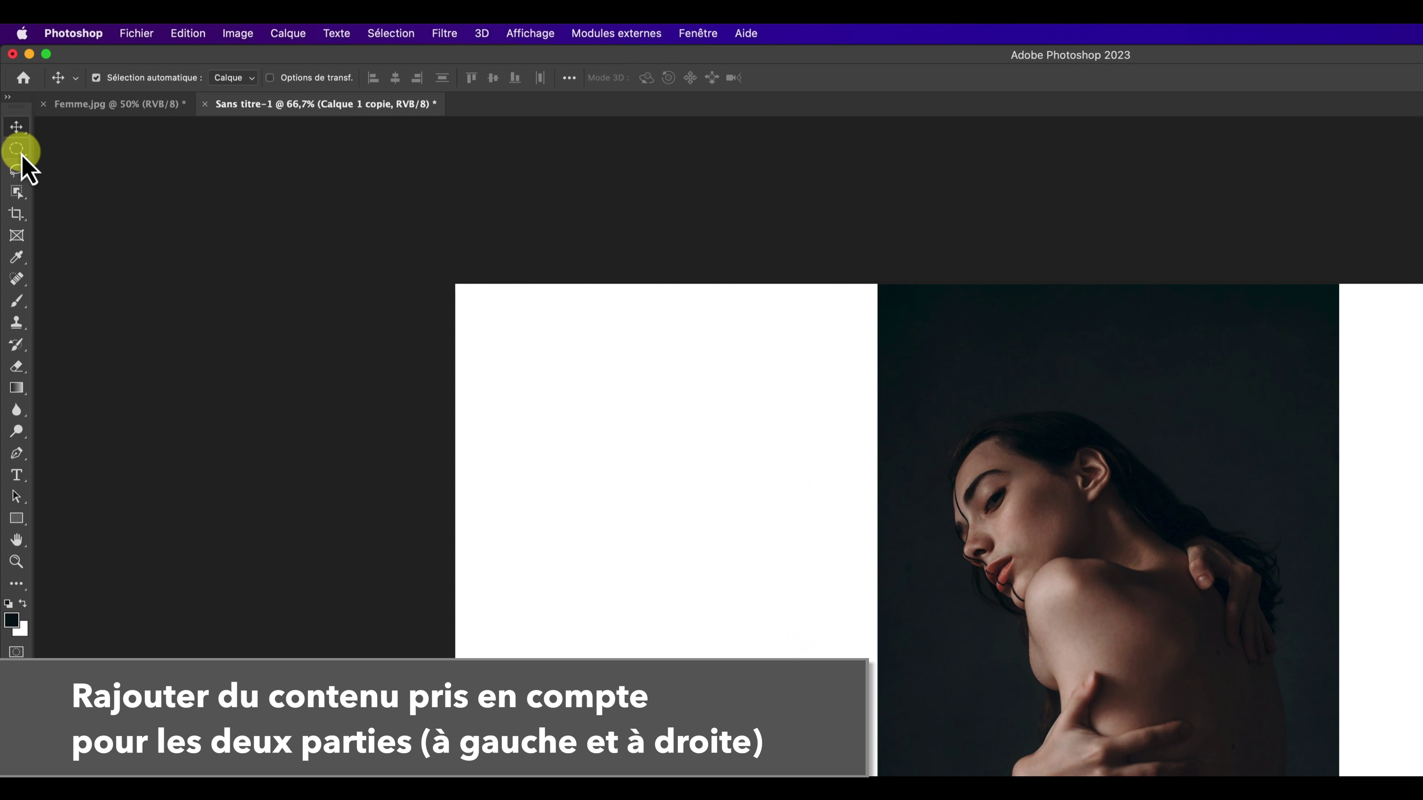
Select the white area left of the photo with the Rectangle Marquee tool.
click(17, 146)
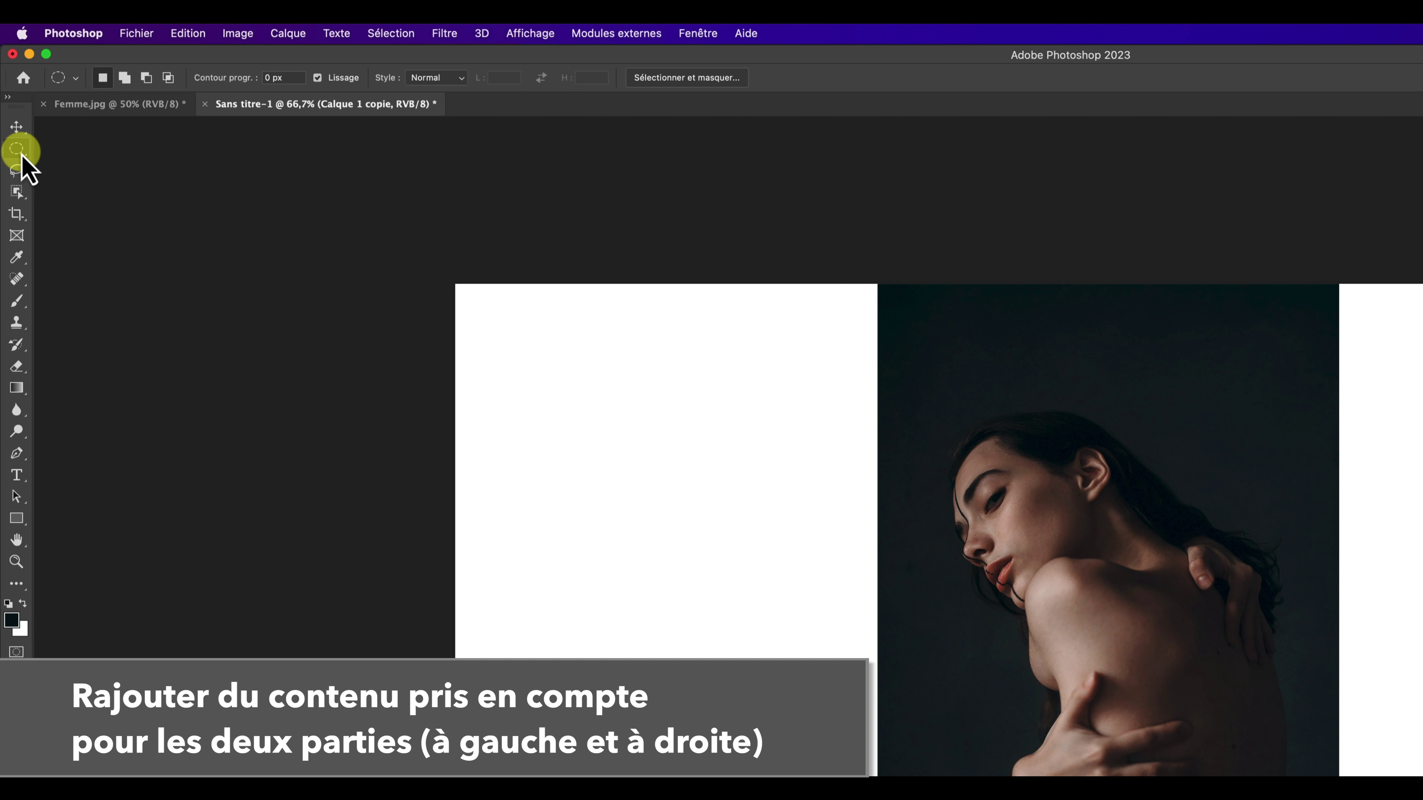
right_click(21, 156)
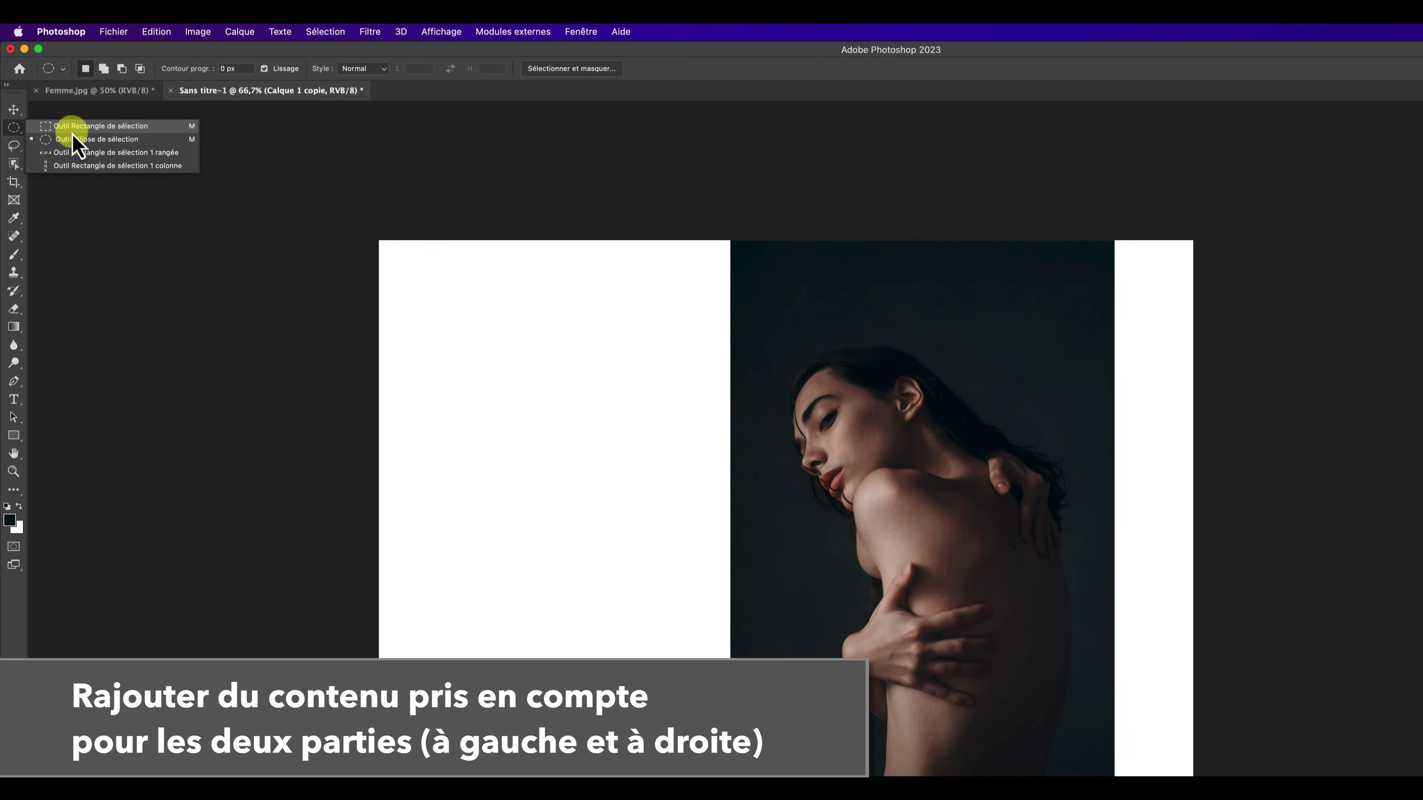
click(73, 127)
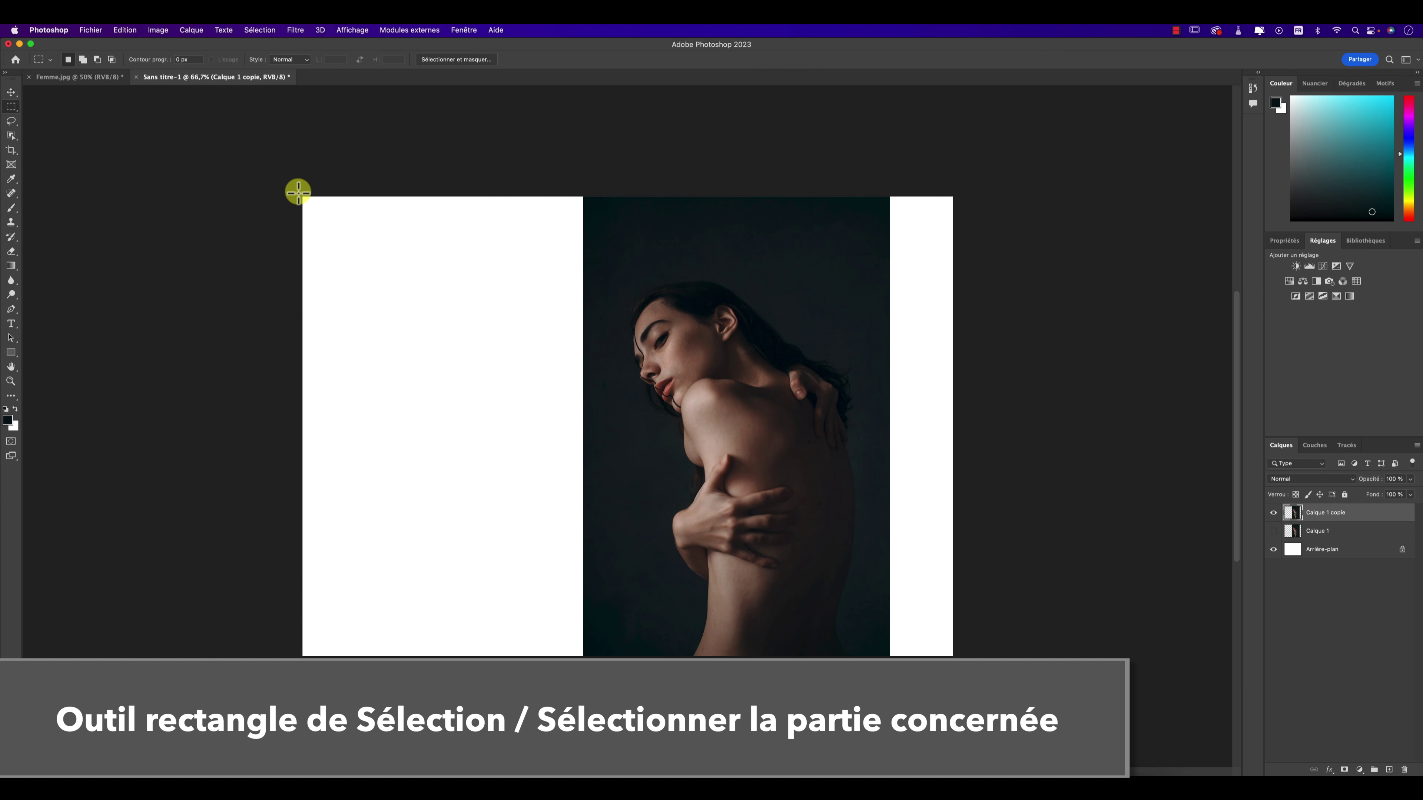
drag(298, 192, 584, 678)
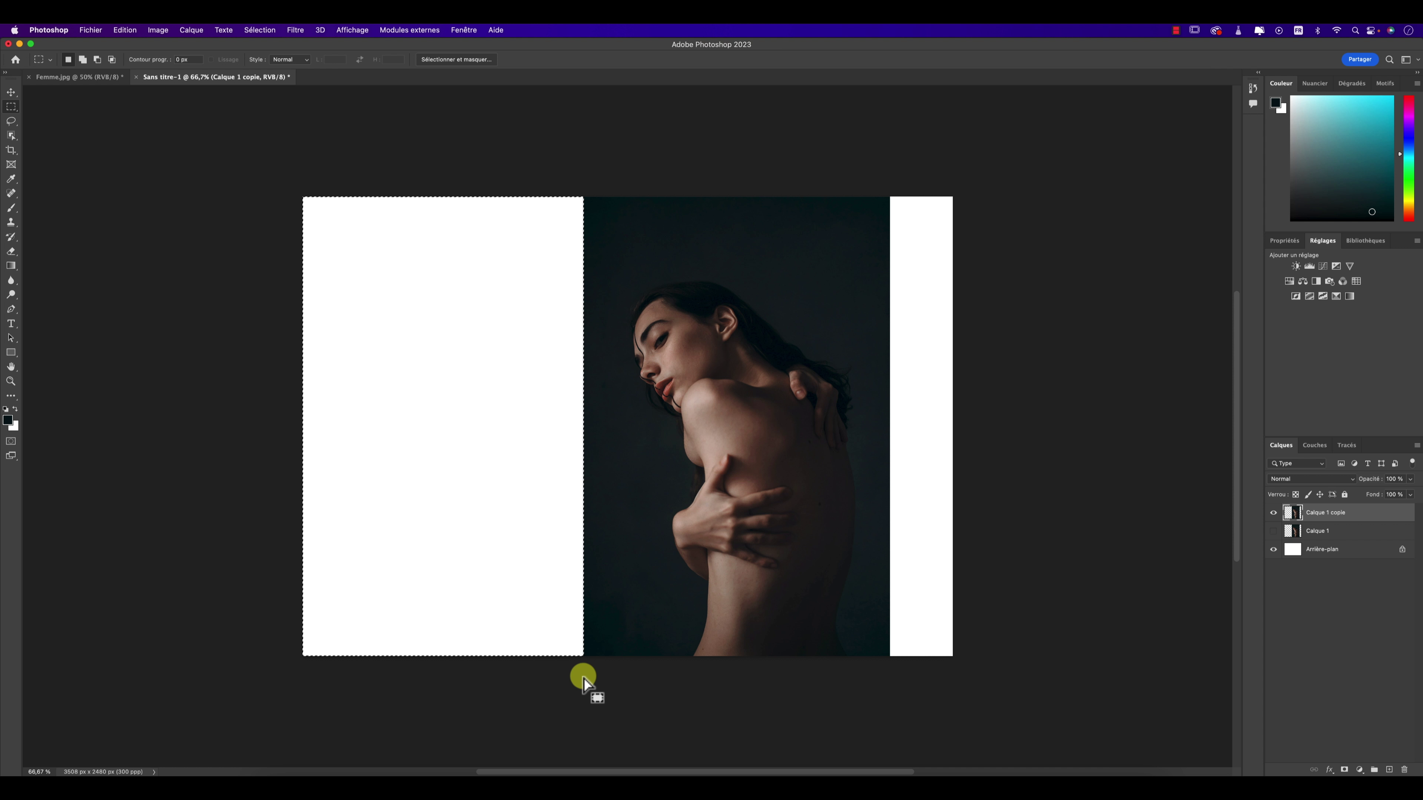
Fill the selection using Contenu pris en compte.
click(127, 31)
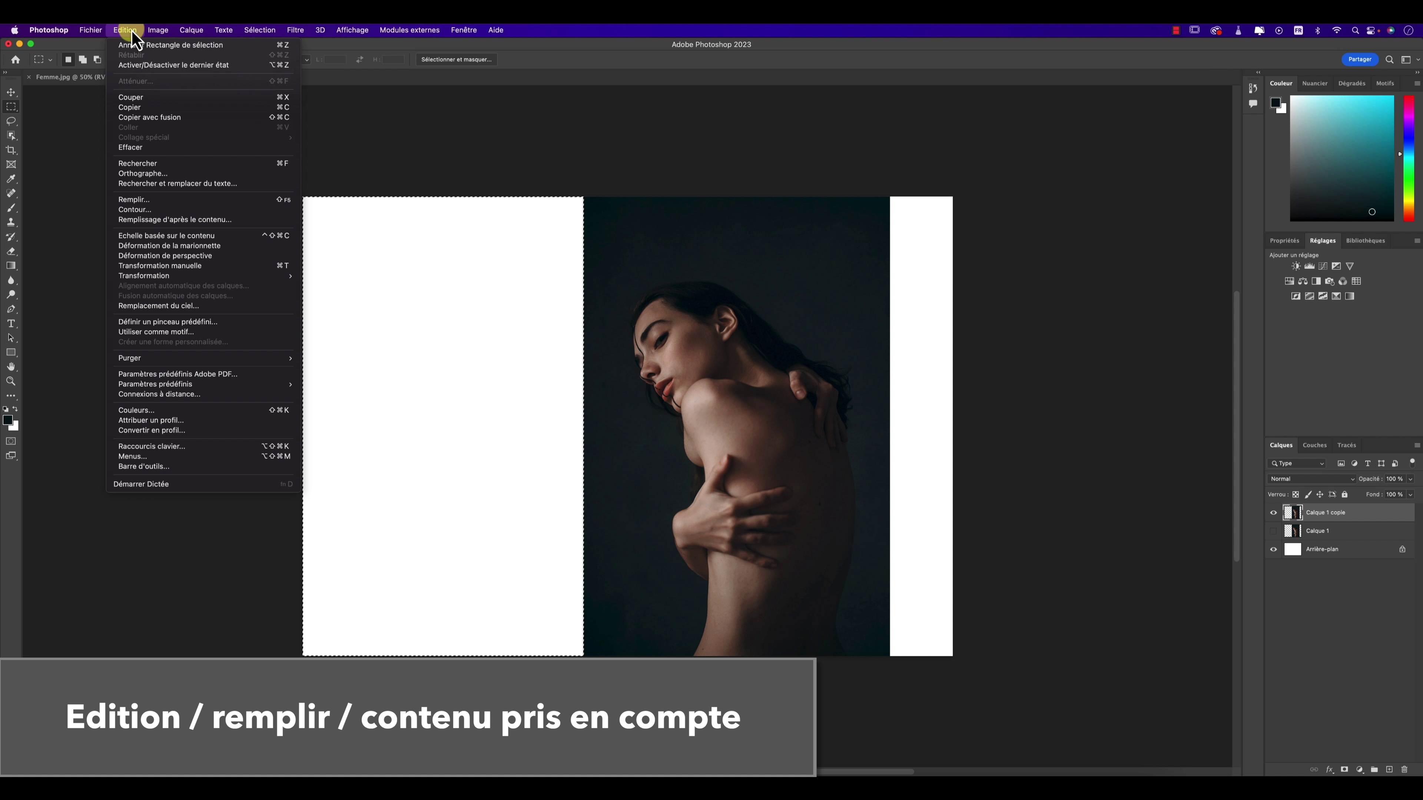
click(153, 203)
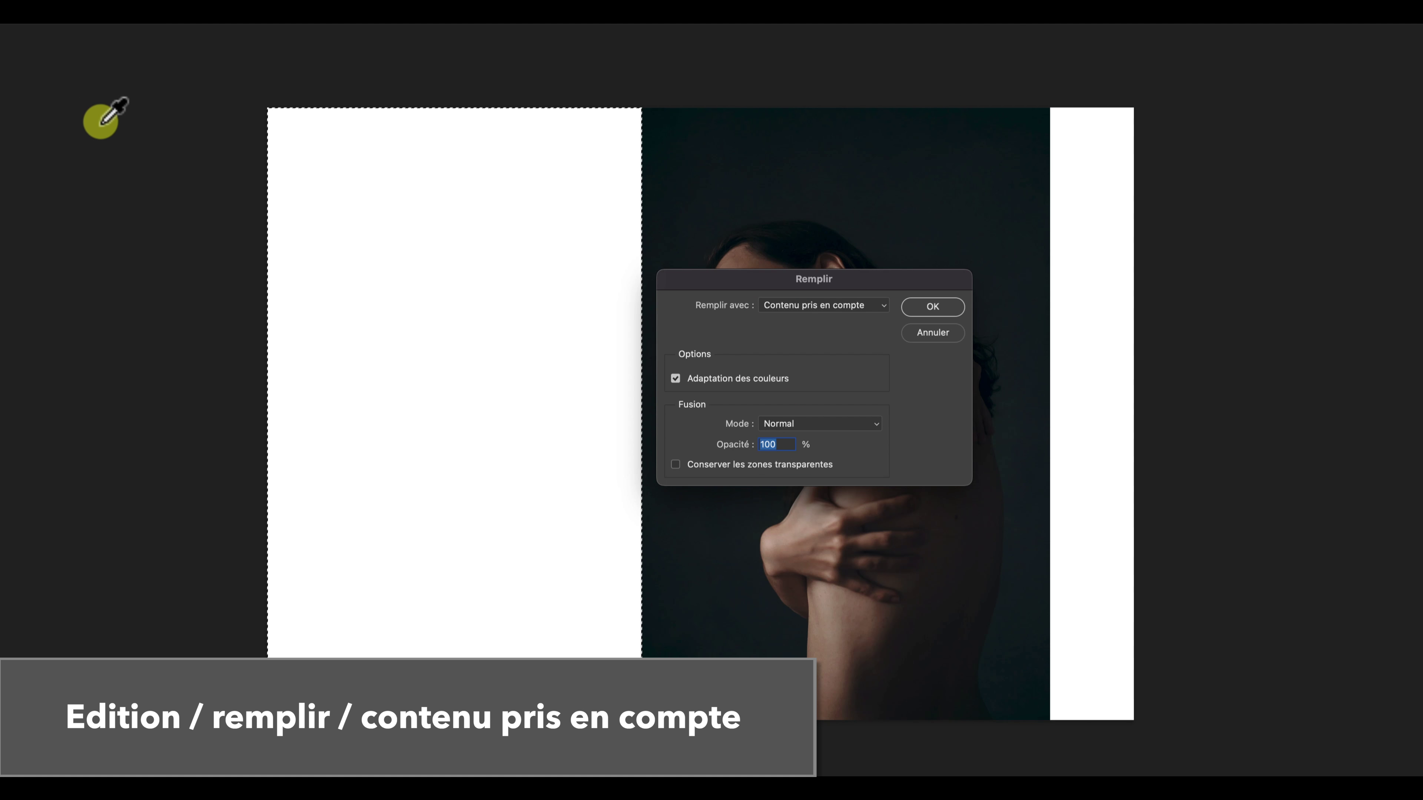
click(941, 312)
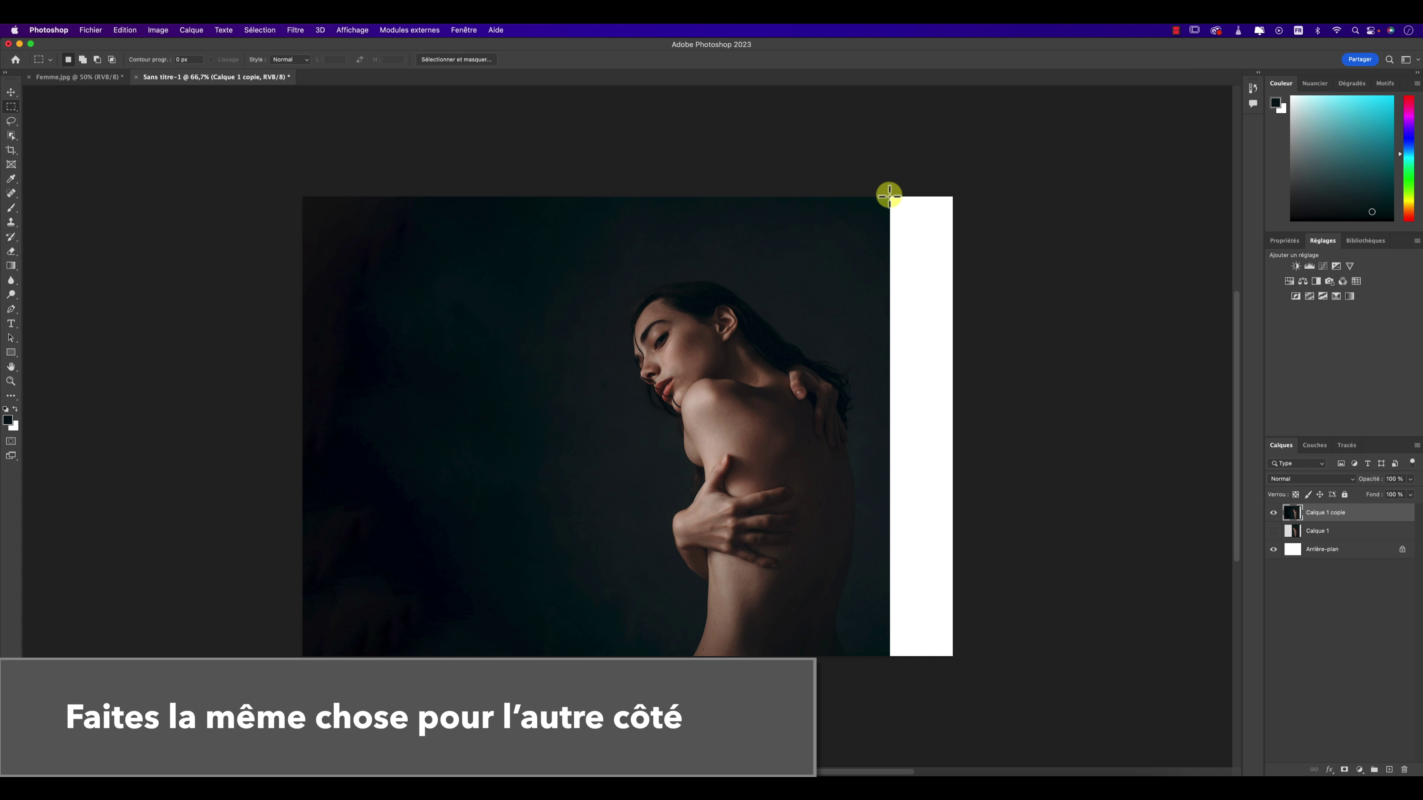
Fill the right white strip with Contenu pris en compte and deselect.
drag(890, 195, 969, 725)
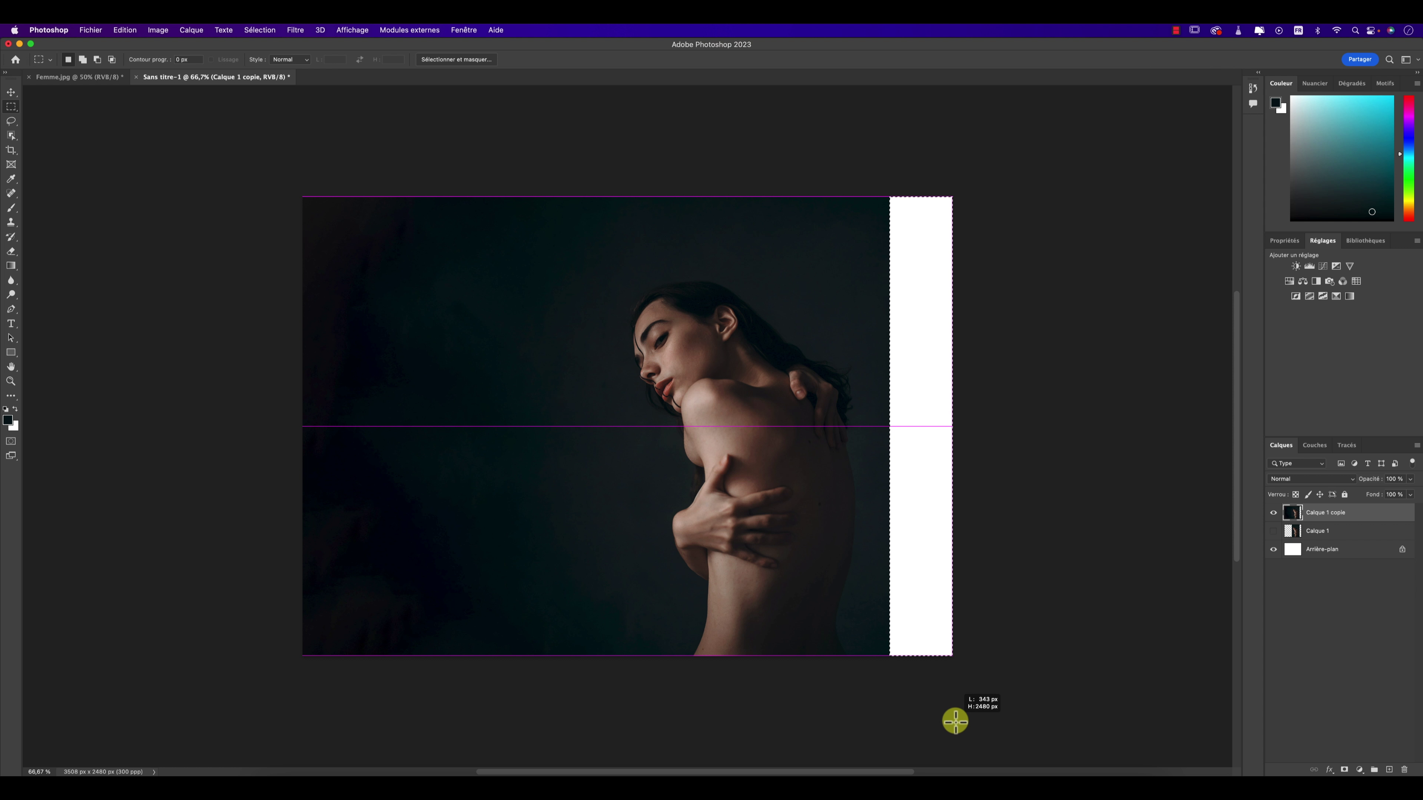
click(124, 31)
click(133, 199)
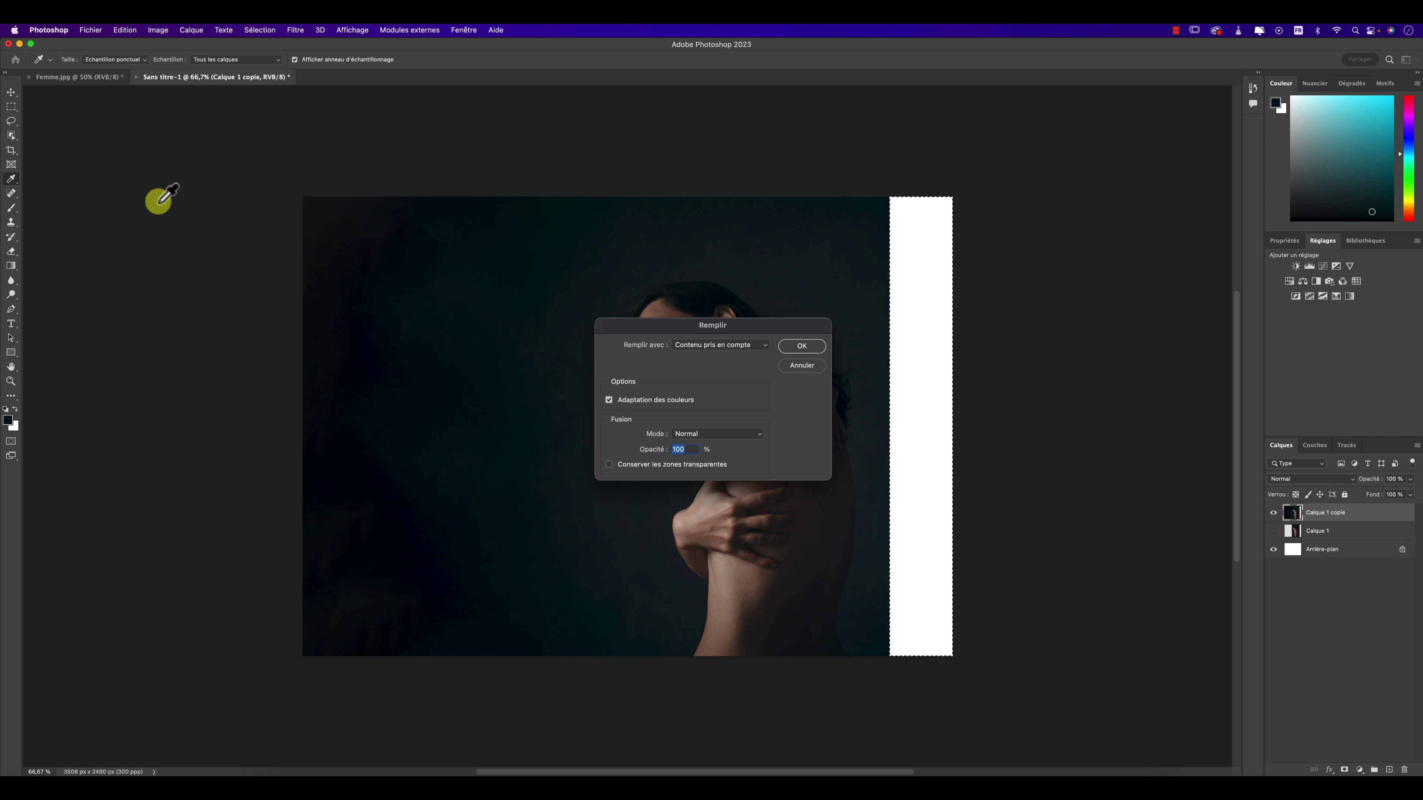
click(811, 352)
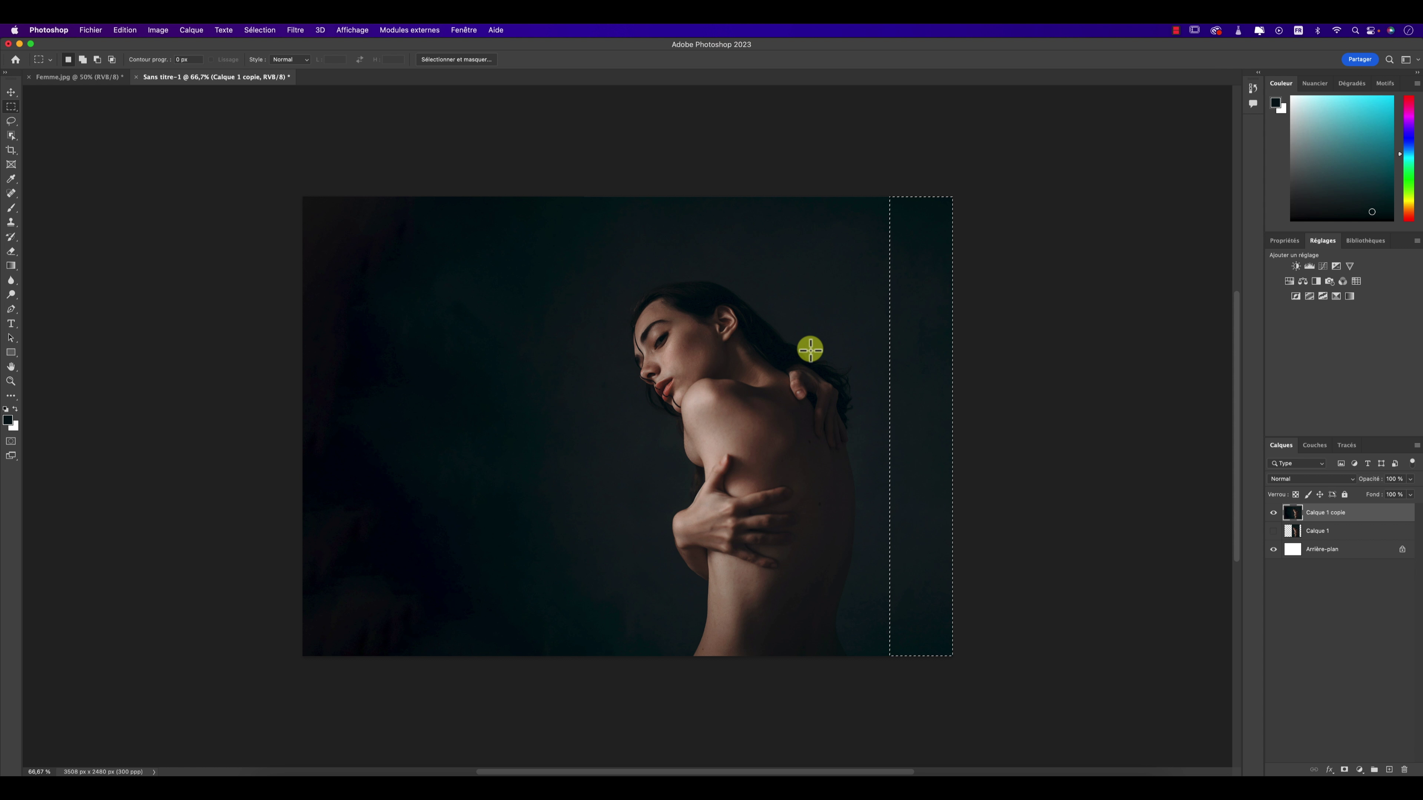
click(811, 350)
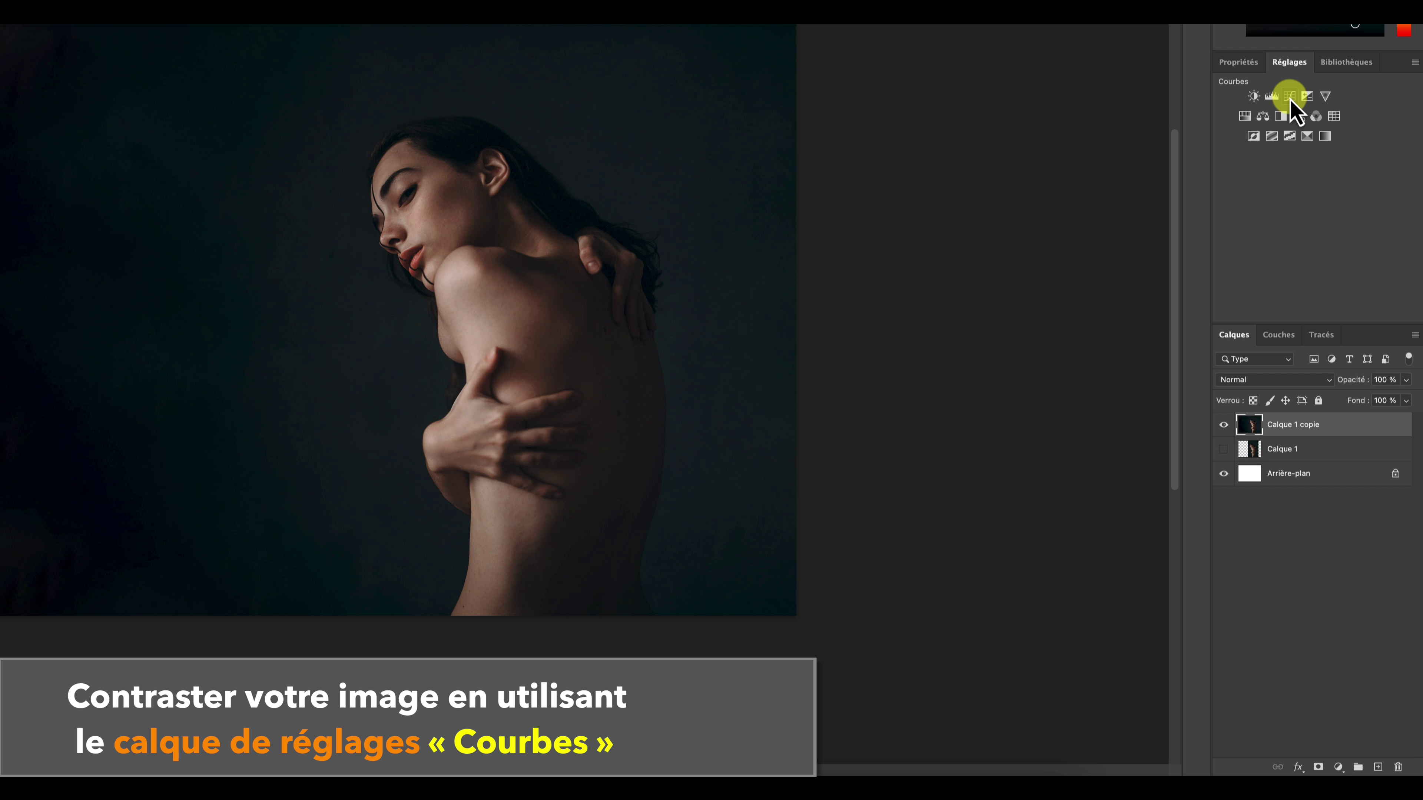
Add Courbes 1 brightening skin and darkening background, then stamp visible layers into Calque 2.
click(1290, 96)
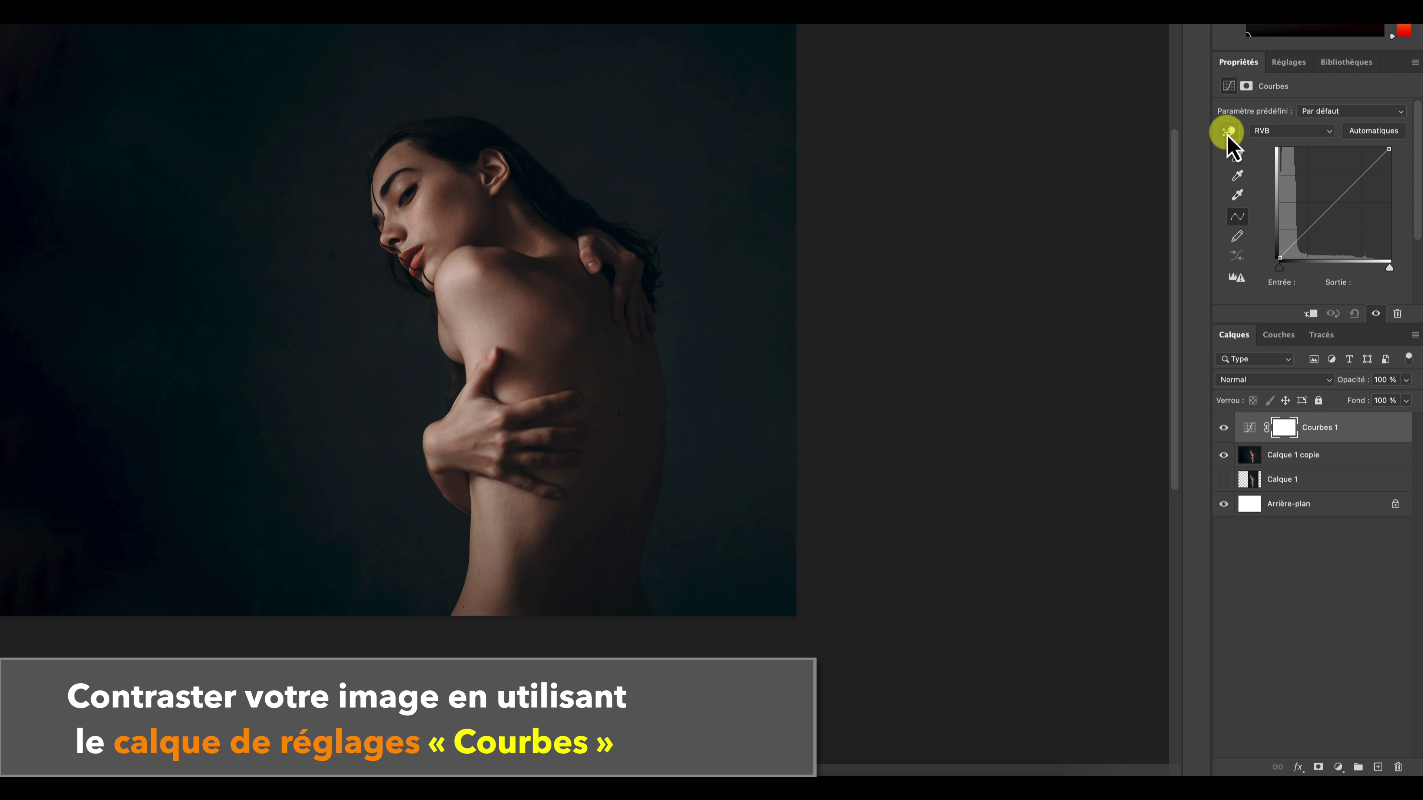
click(1229, 135)
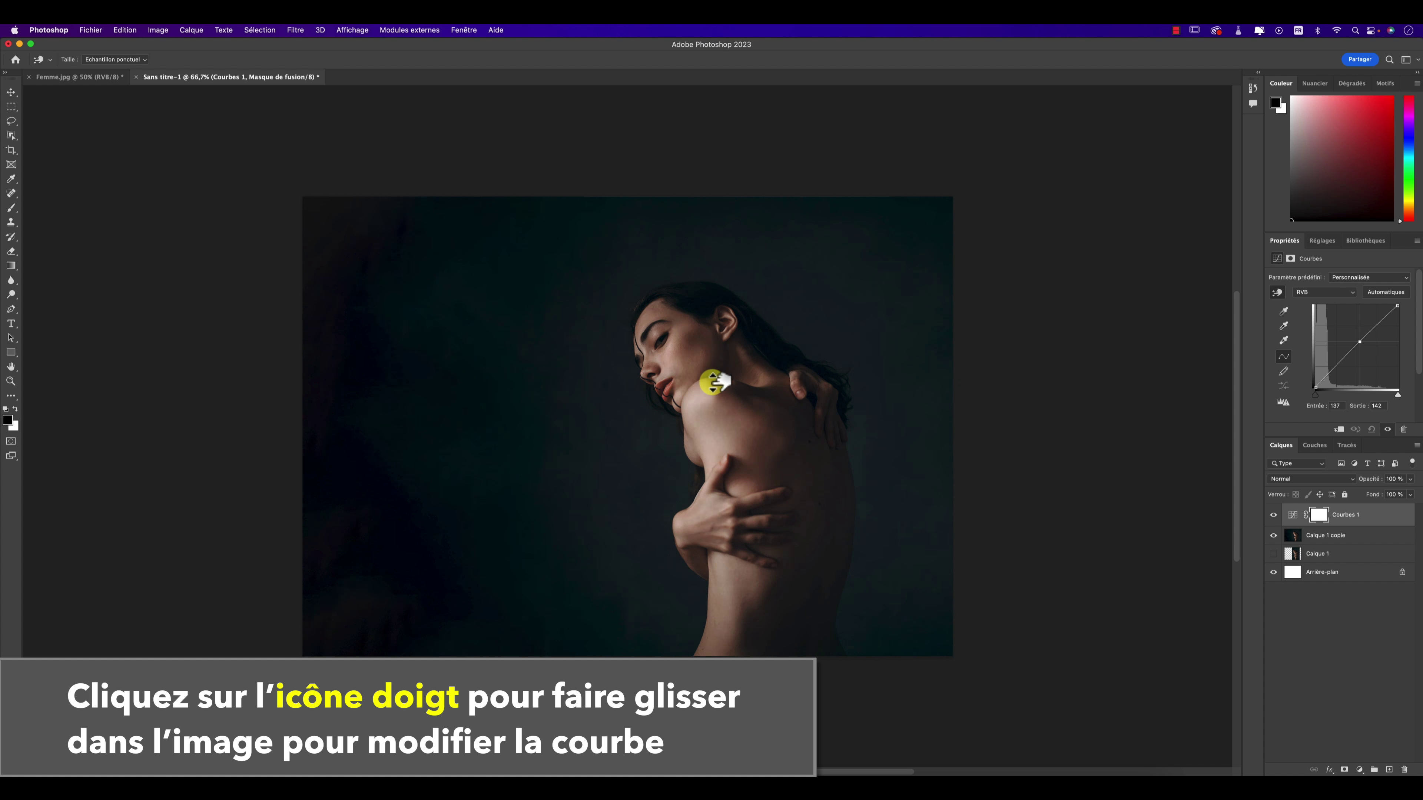
drag(718, 382, 731, 384)
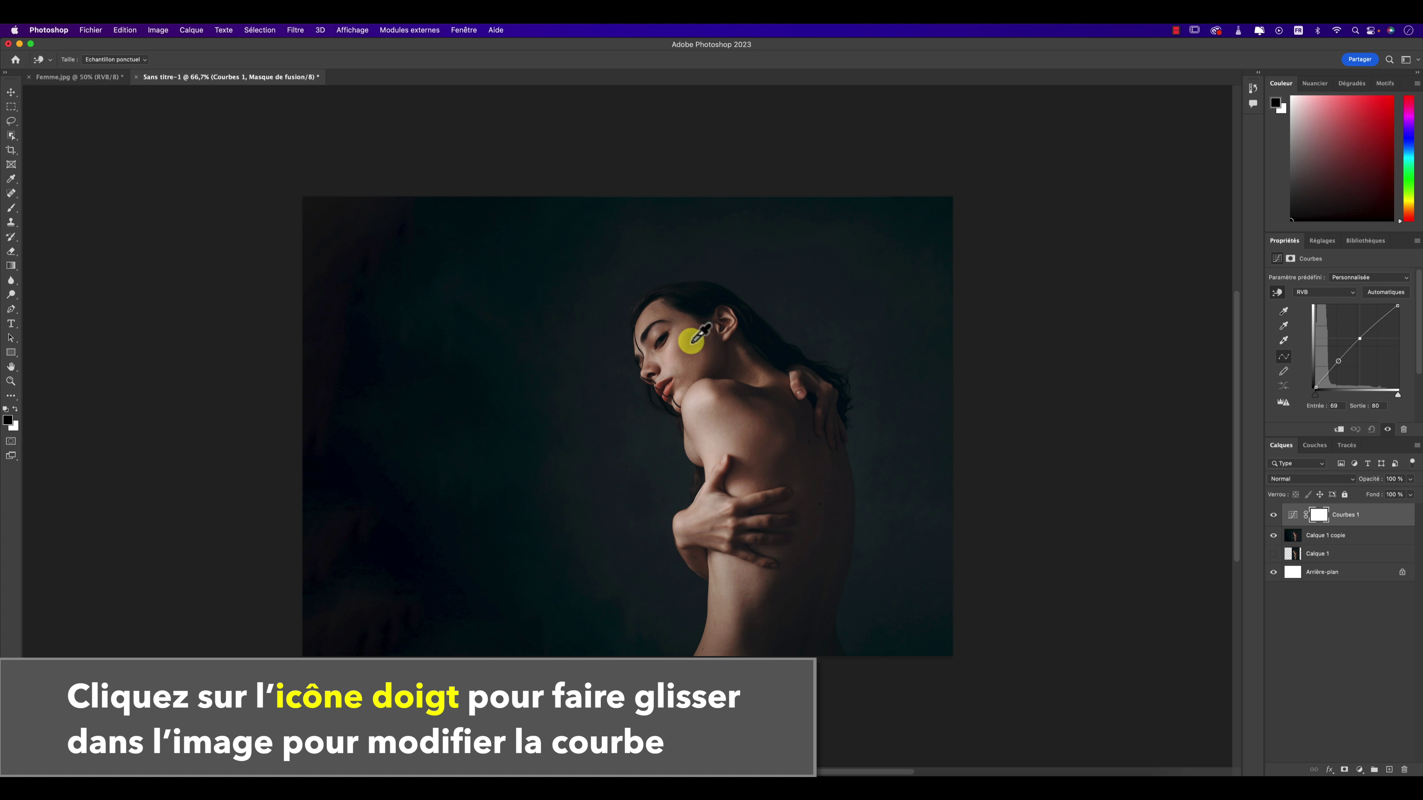
drag(606, 333, 658, 352)
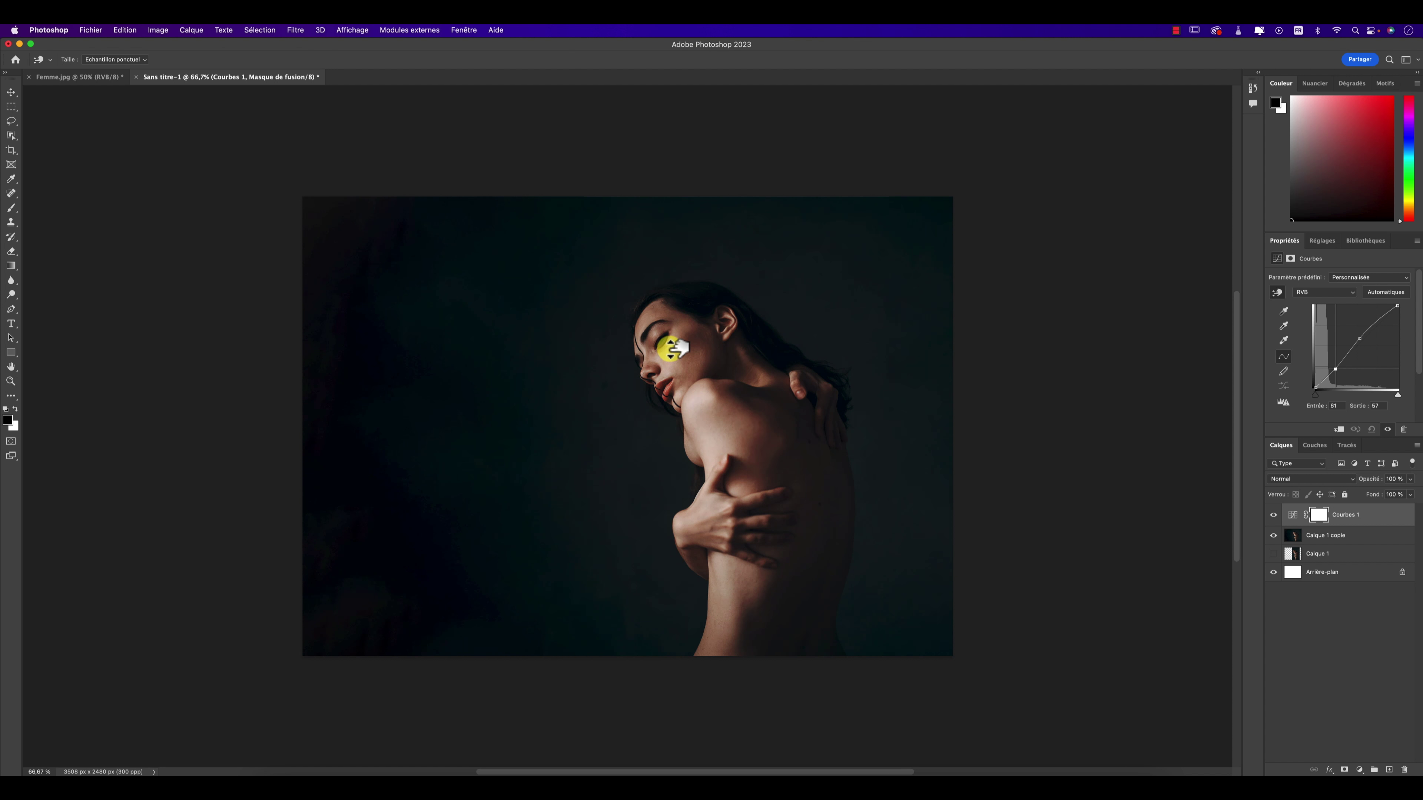
drag(650, 381, 698, 380)
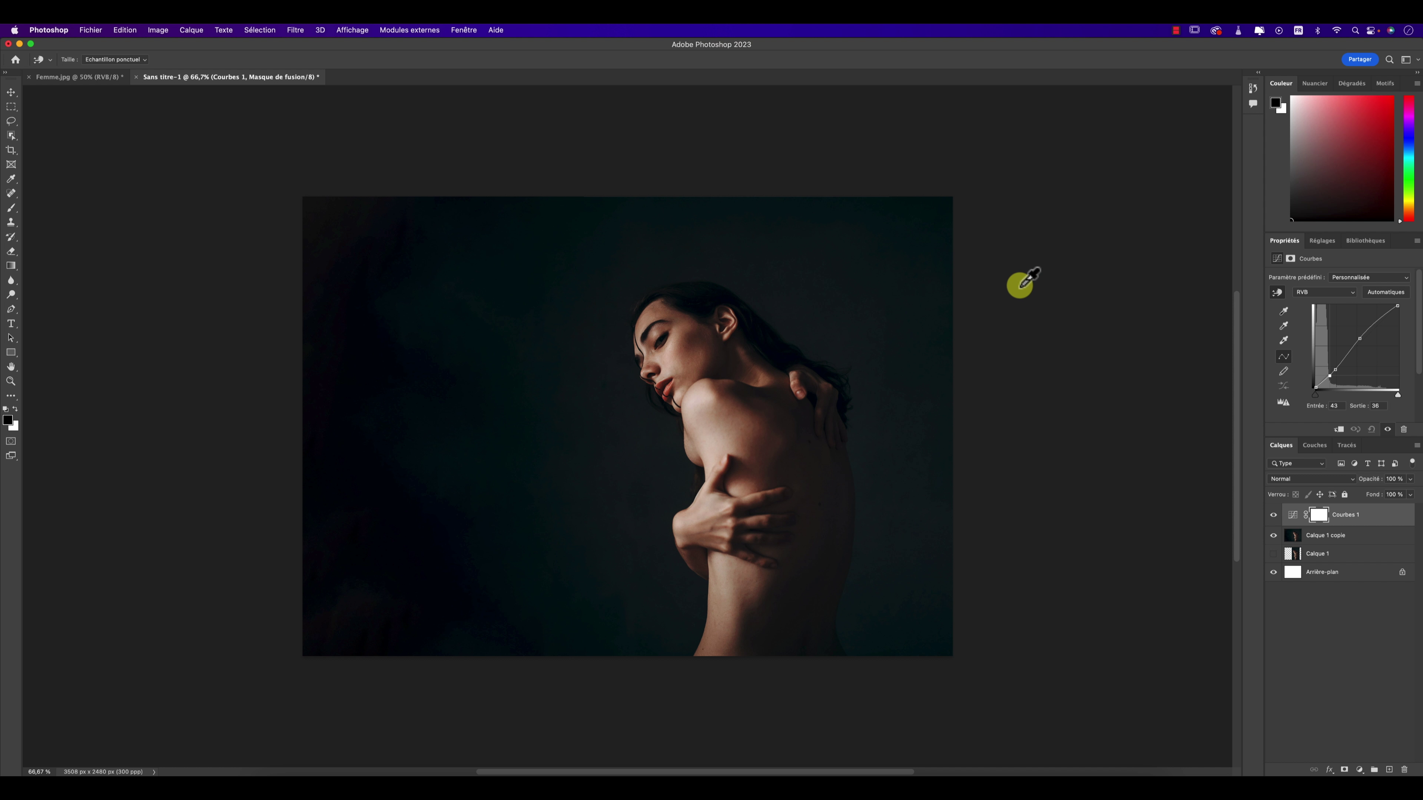
click(1355, 517)
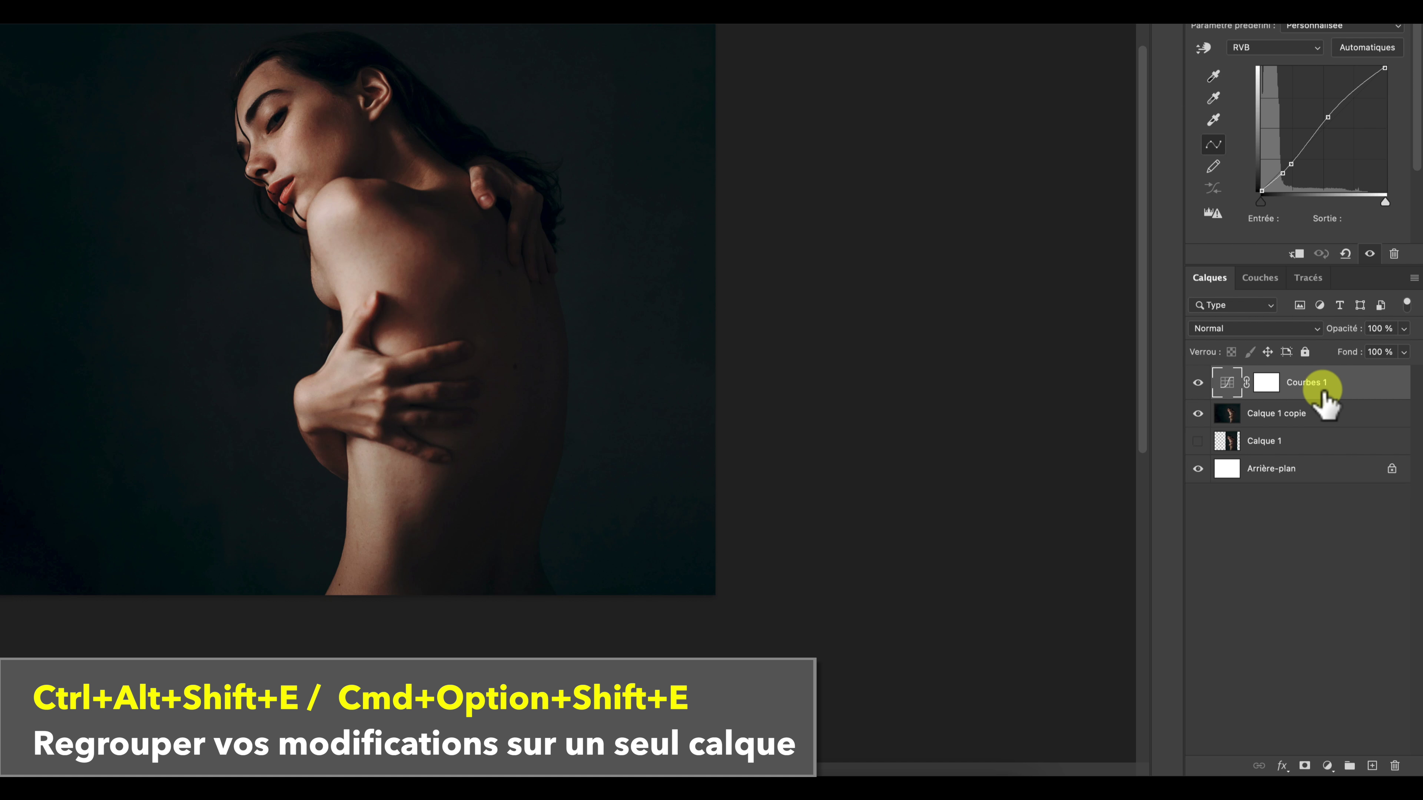
key(ctrl+alt+shift+e)
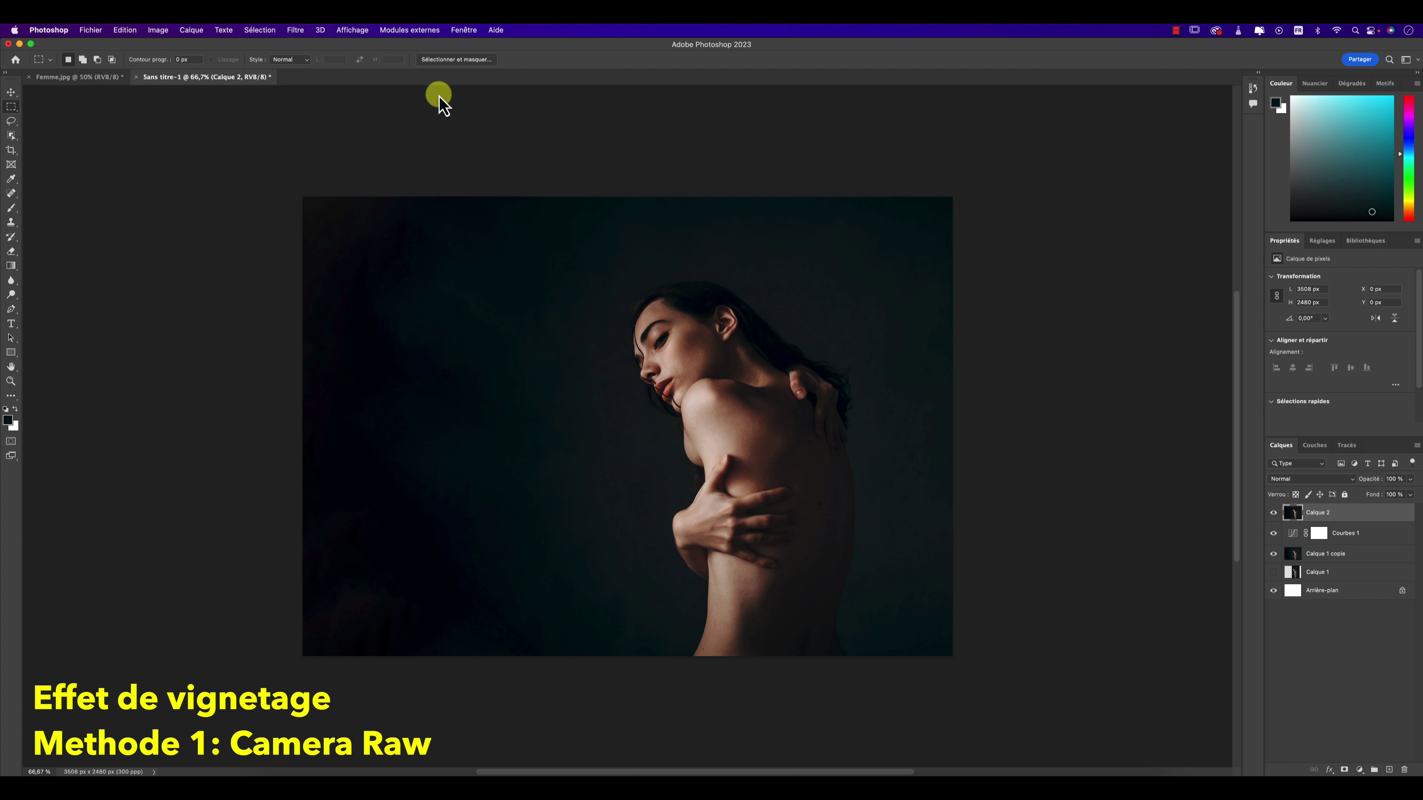
Open the Camera Raw filter and set the vignette amount to -65.
click(295, 30)
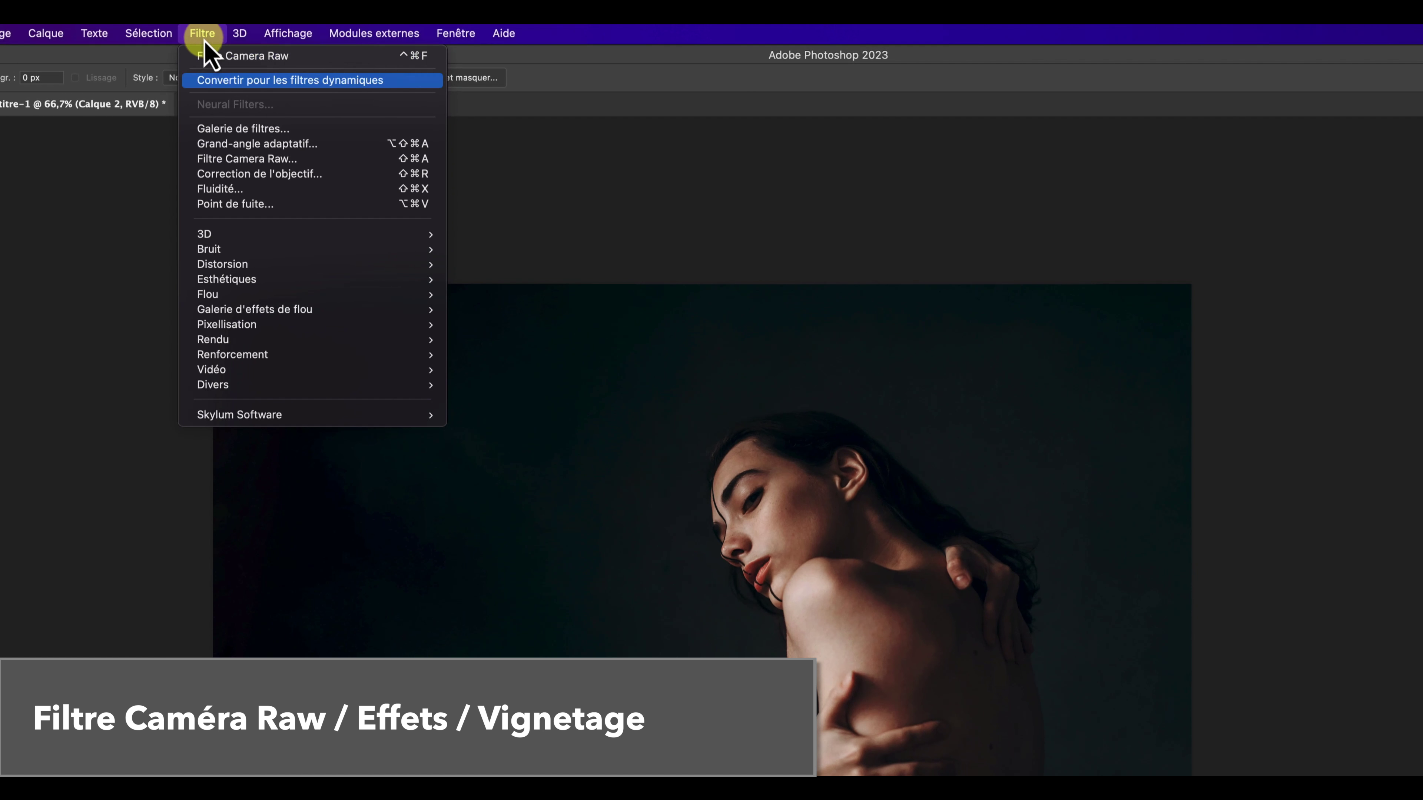
click(218, 160)
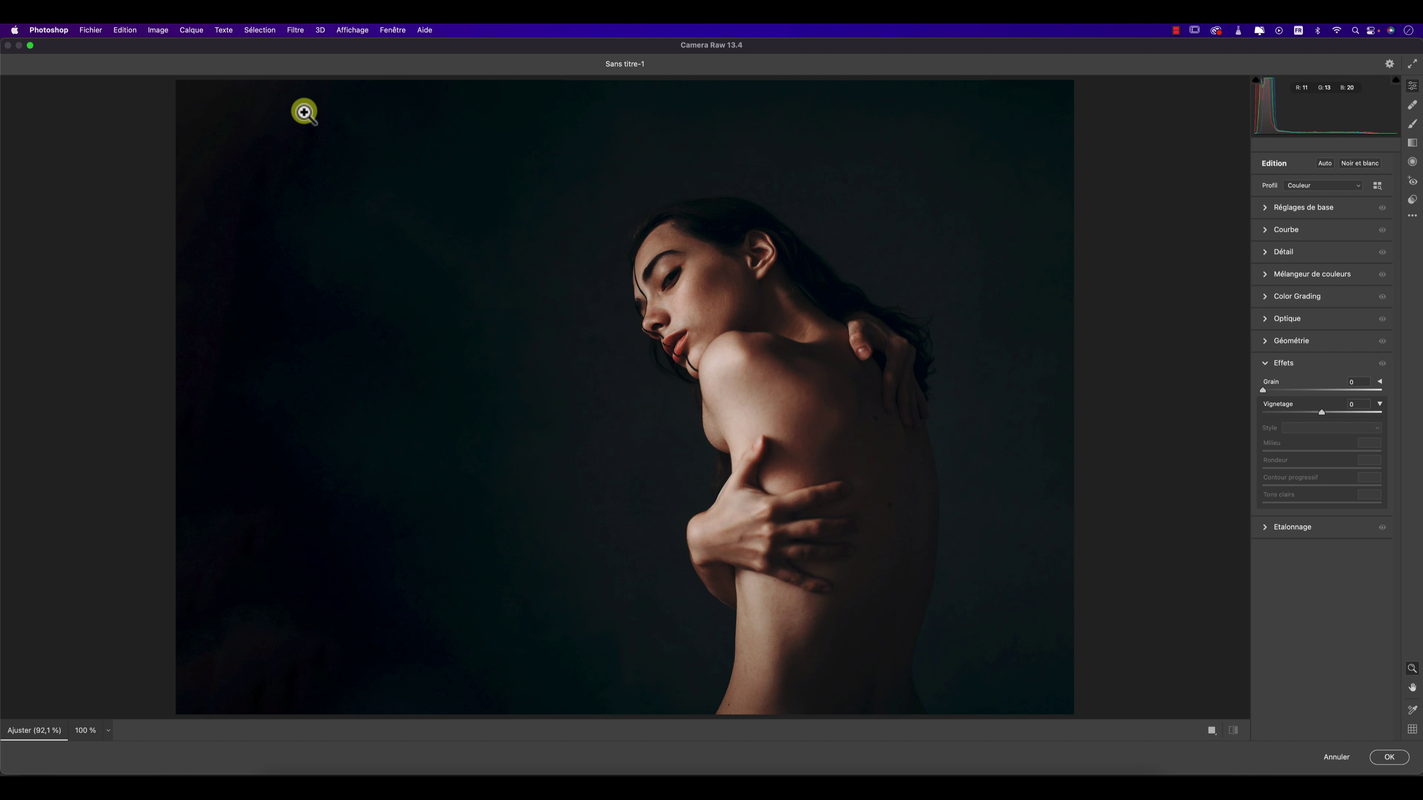
drag(1322, 412, 1341, 413)
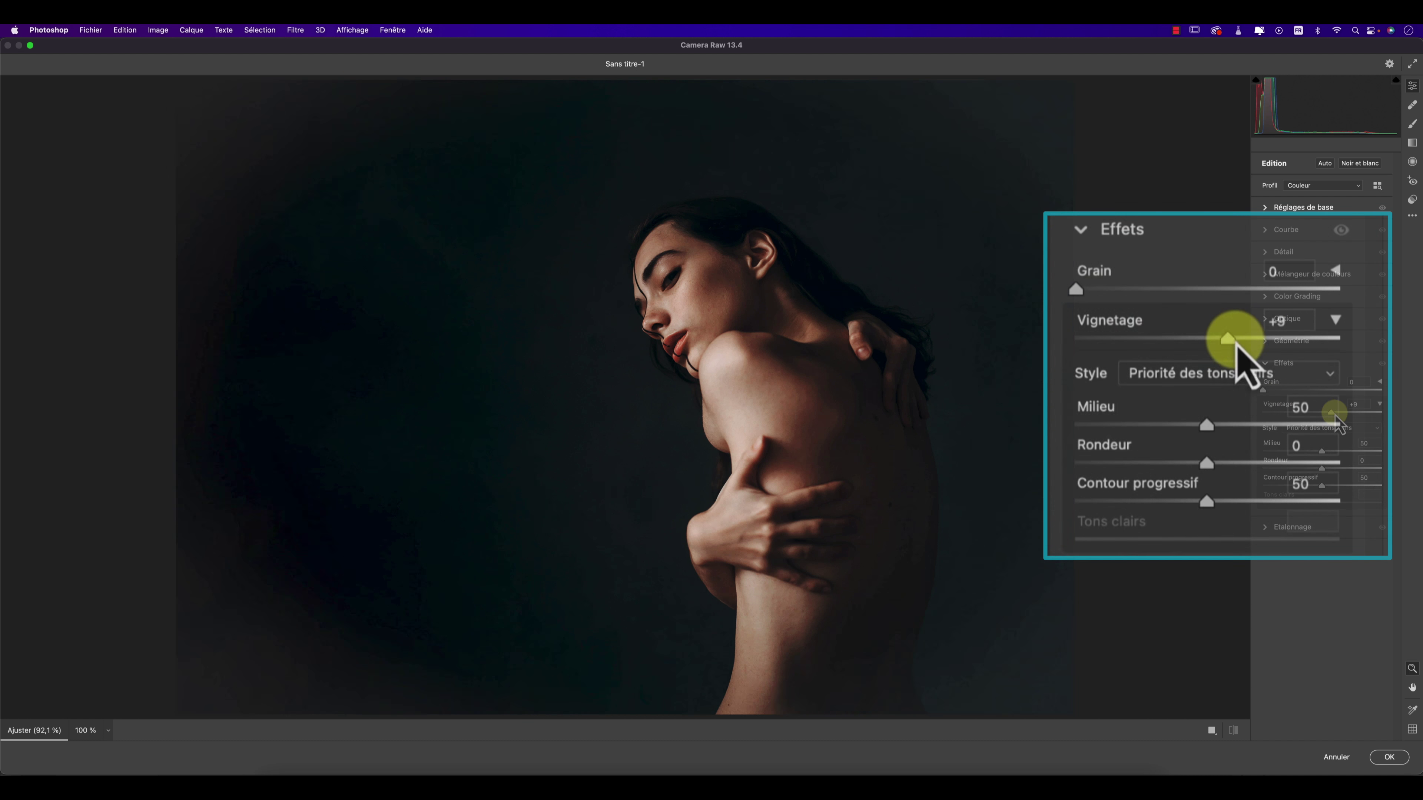
drag(1248, 348, 1124, 358)
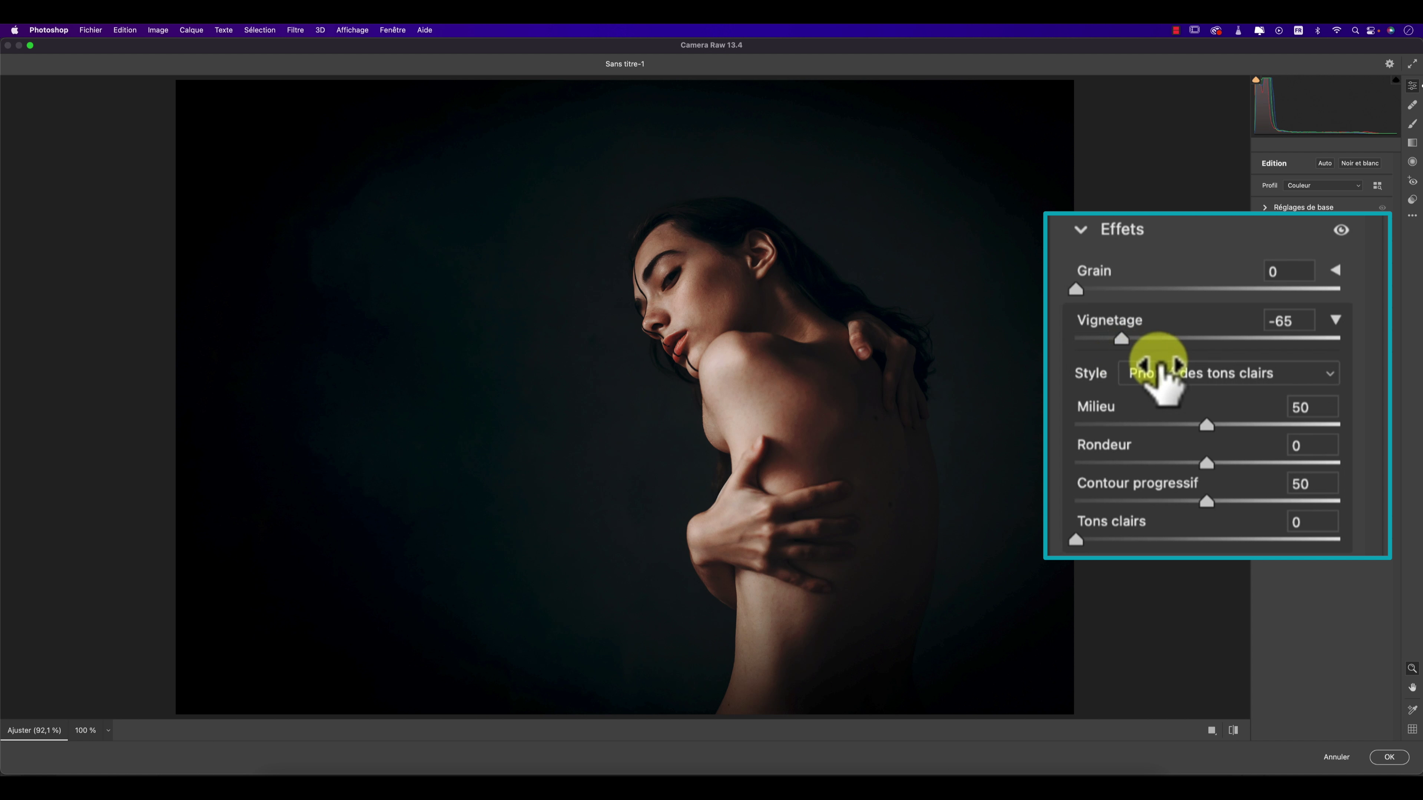
Set the vignette to highlight priority with Milieu 30, Rondeur +20, and Tons clairs 17.
click(1204, 373)
click(1206, 424)
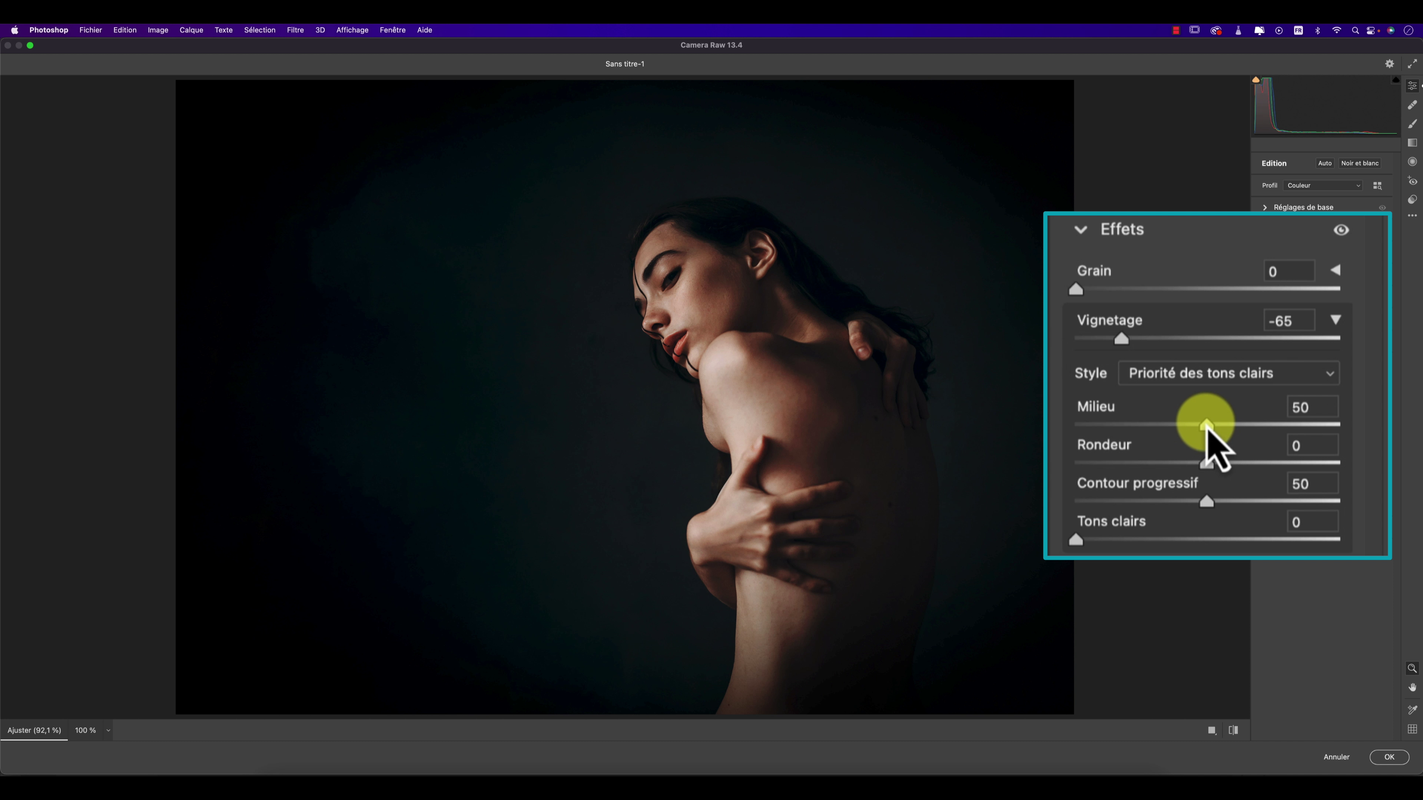
drag(1207, 427, 1154, 428)
click(1207, 464)
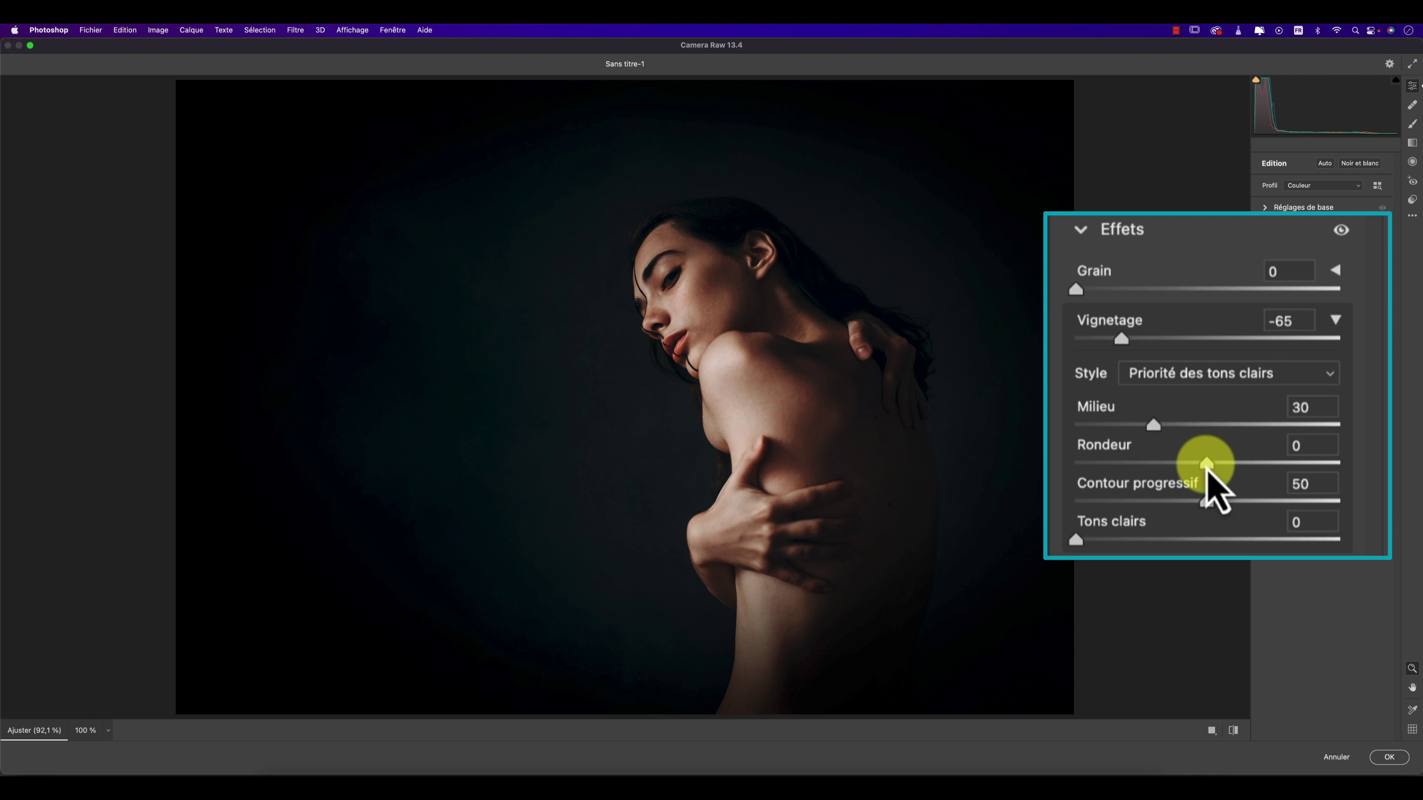
mouse_move(1205, 468)
mouse_down()
mouse_move(1151, 468)
mouse_move(1232, 473)
mouse_up()
click(1207, 502)
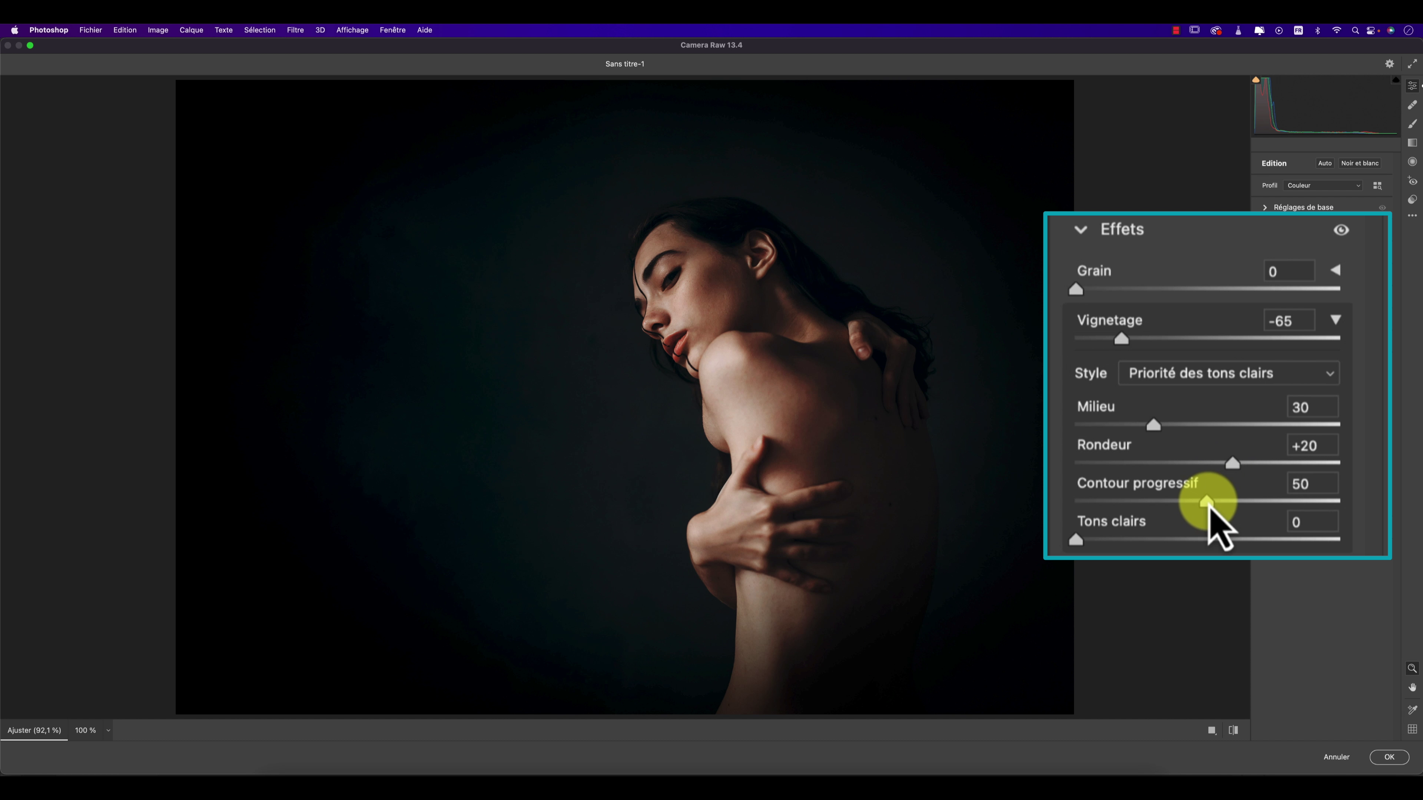
drag(1077, 545, 1114, 548)
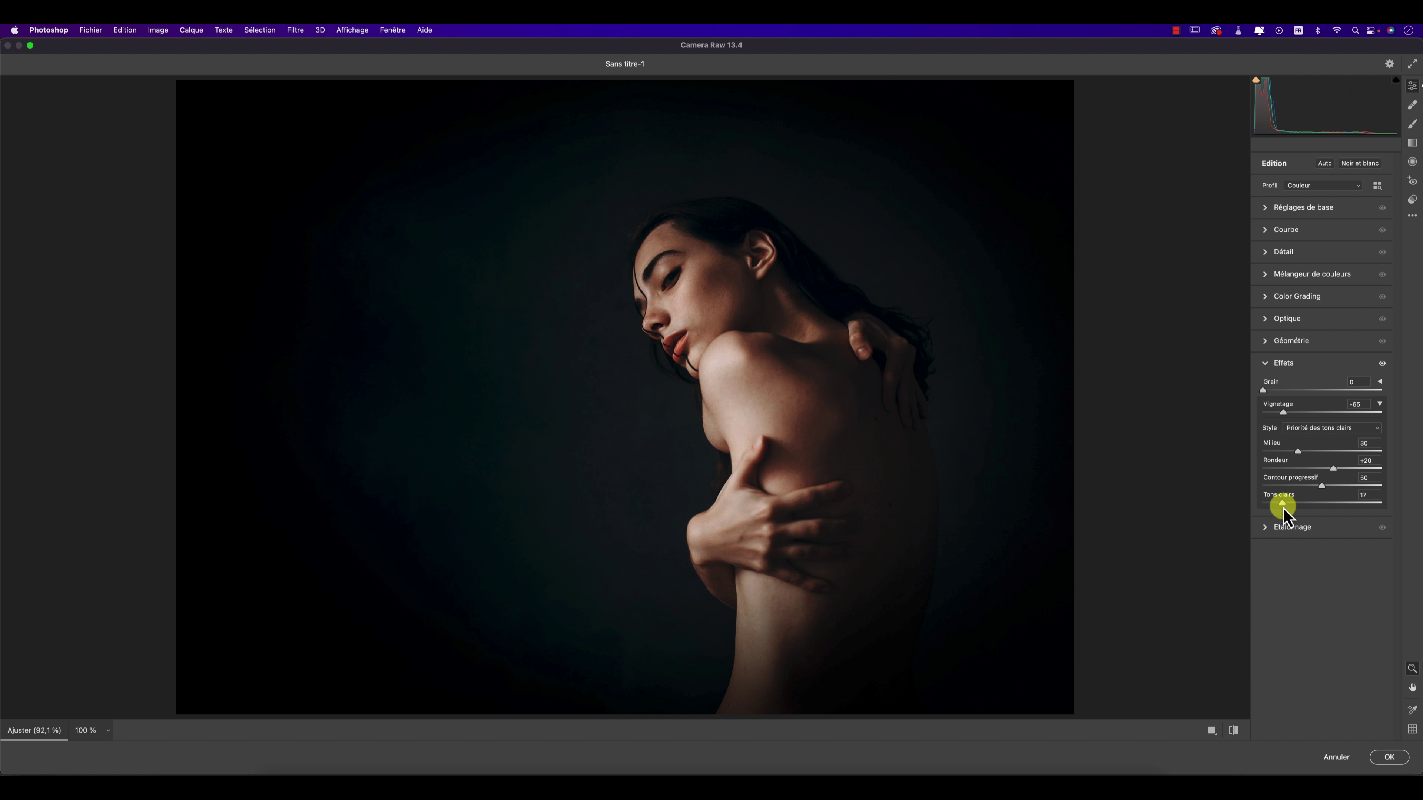
Apply the Camera Raw vignette, hide Calque 2, and stamp visible layers into Calque 3.
click(1390, 757)
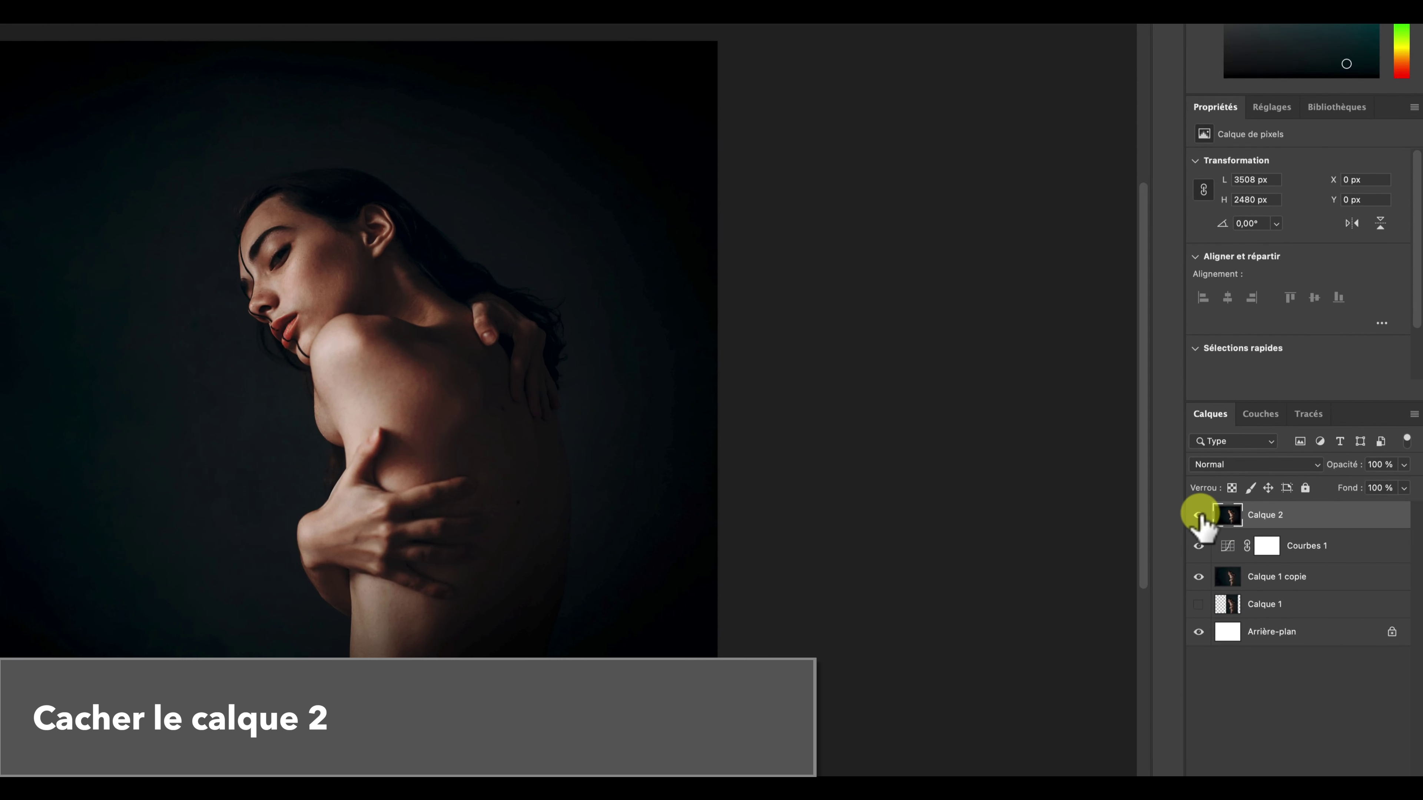
click(1273, 513)
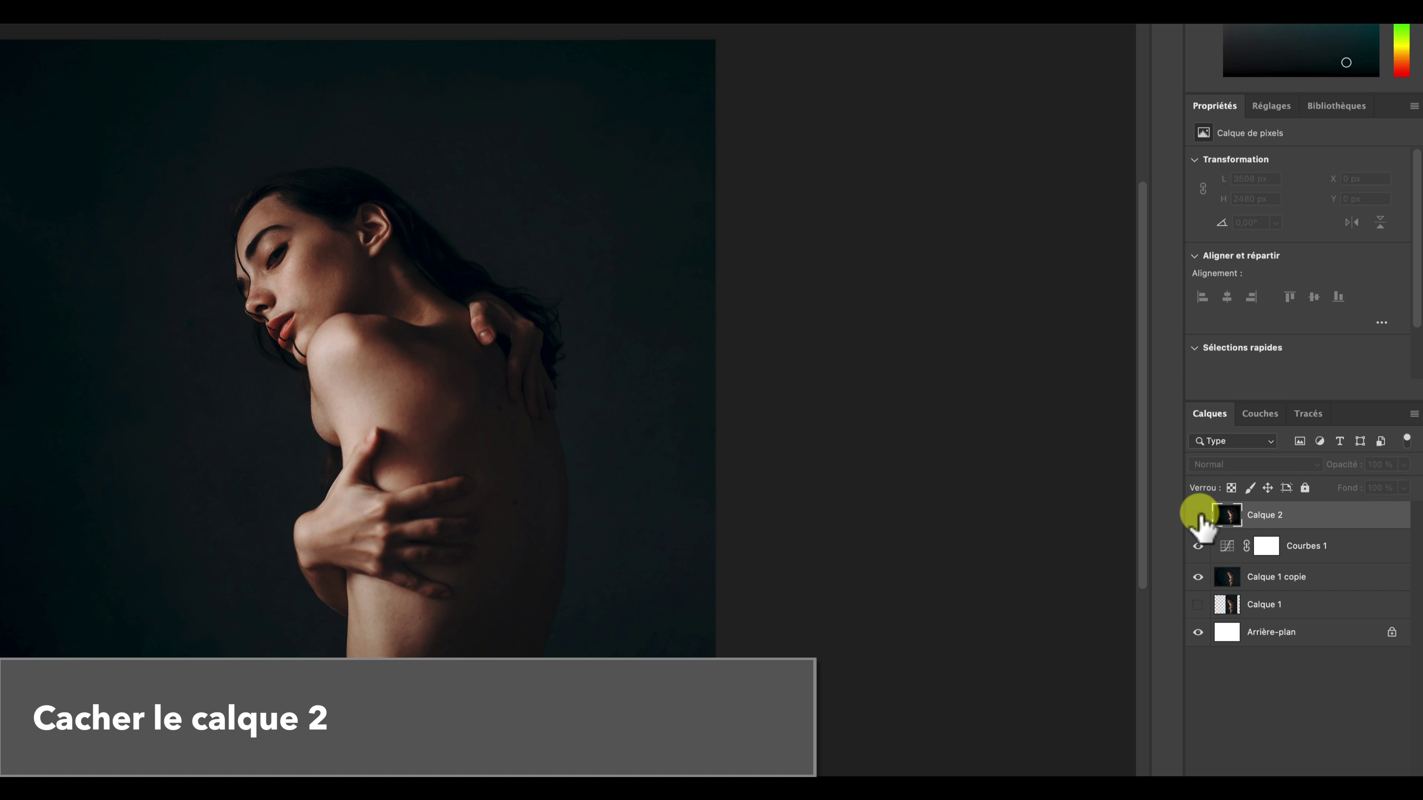
click(1311, 546)
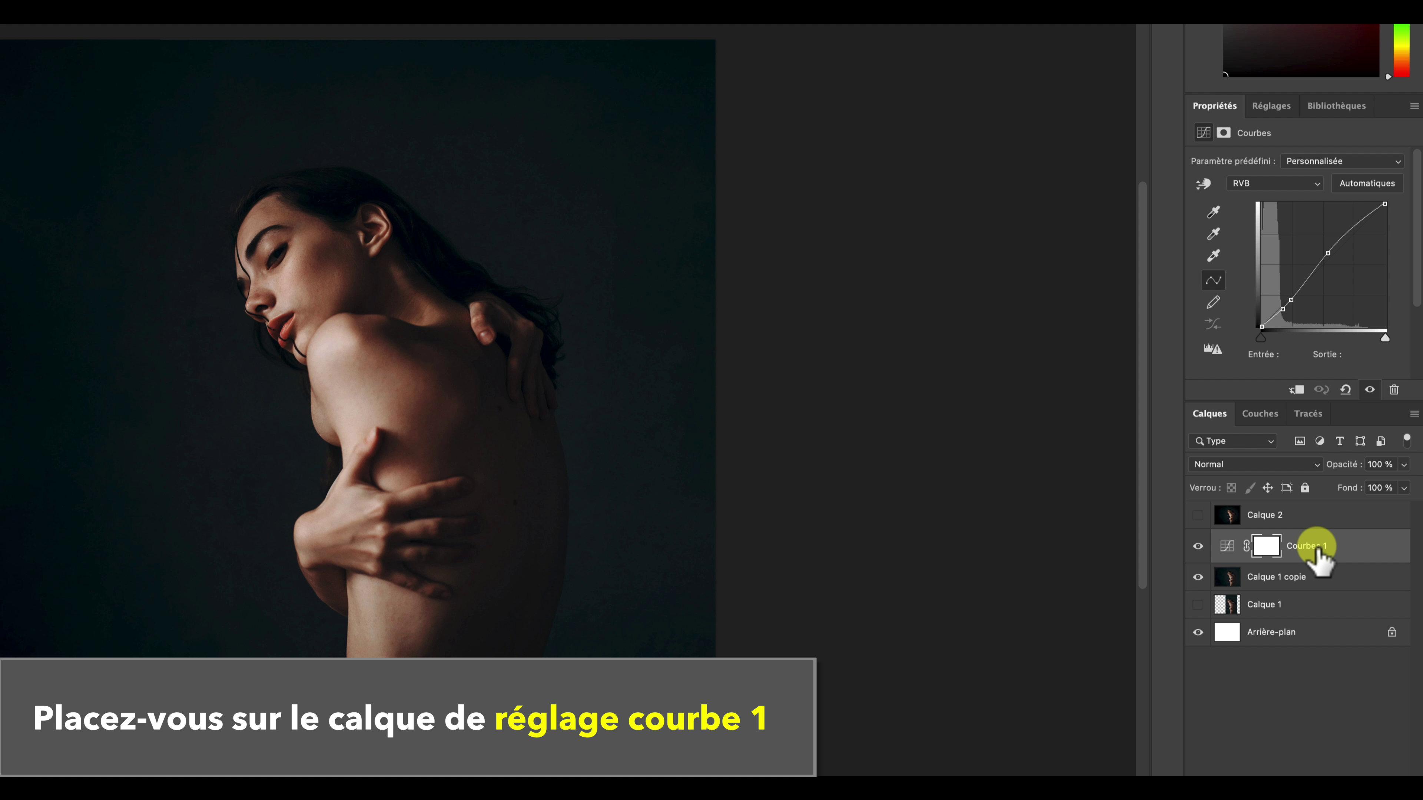
key(ctrl+alt+shift+e)
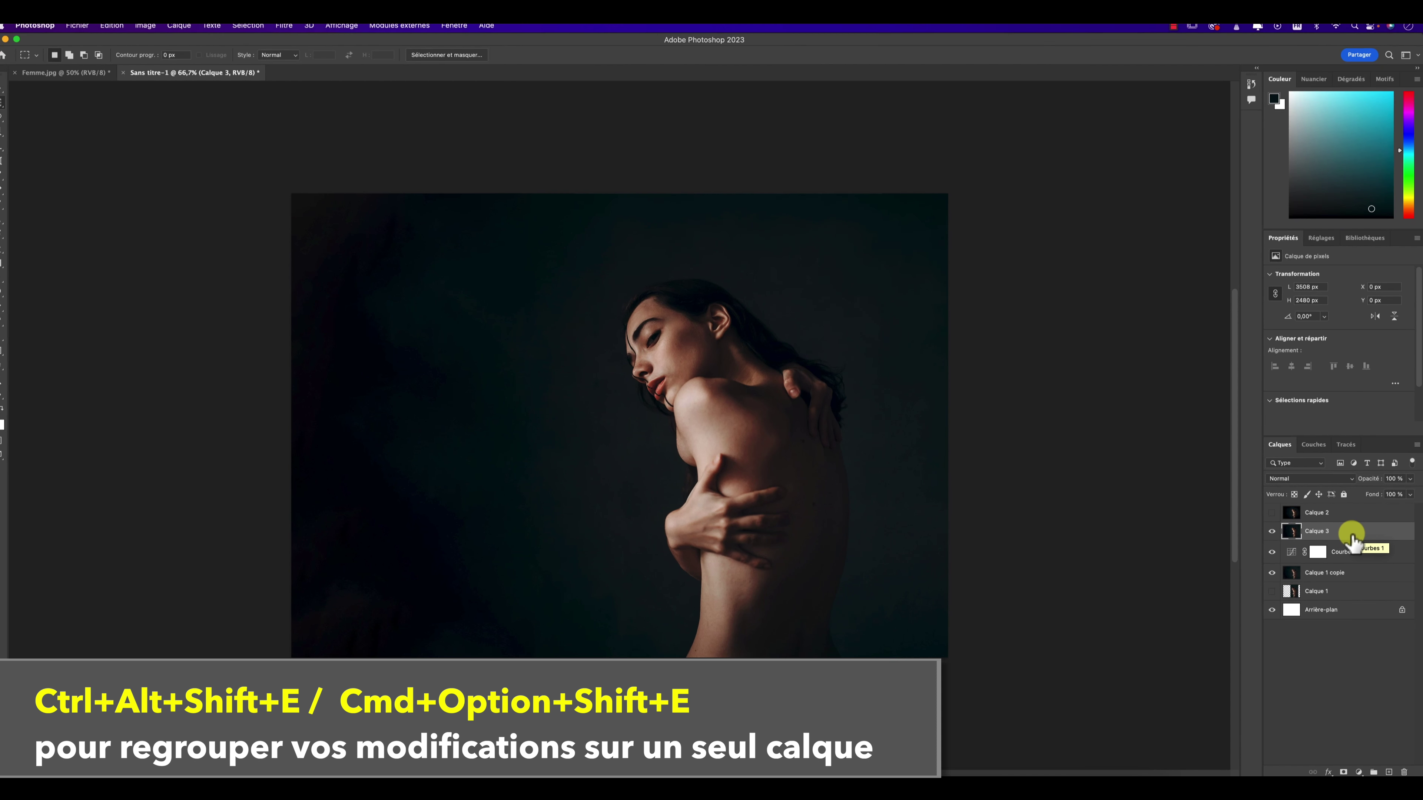
Add a Courbes 2 curves layer with the top point's Sortie set to 100.
click(1319, 226)
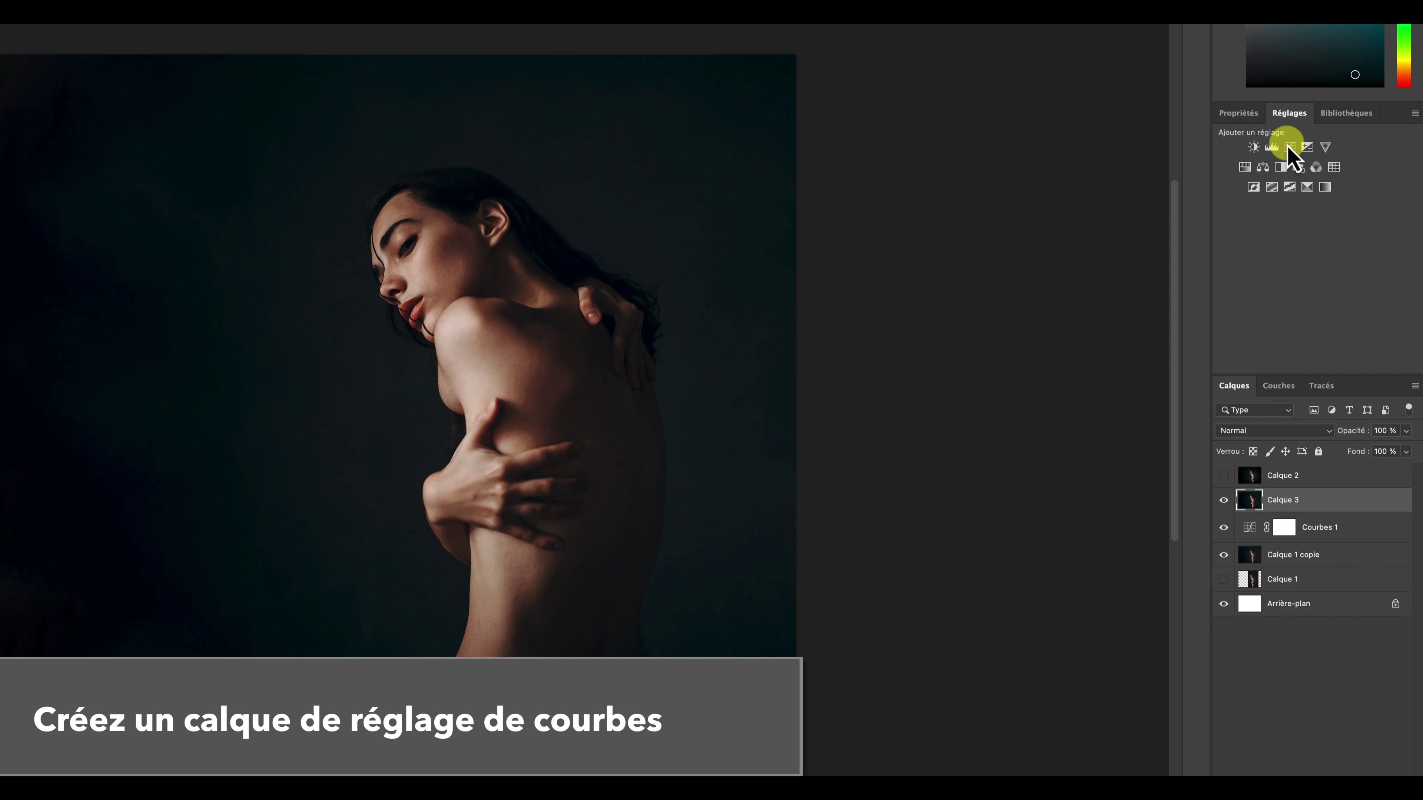
click(1289, 148)
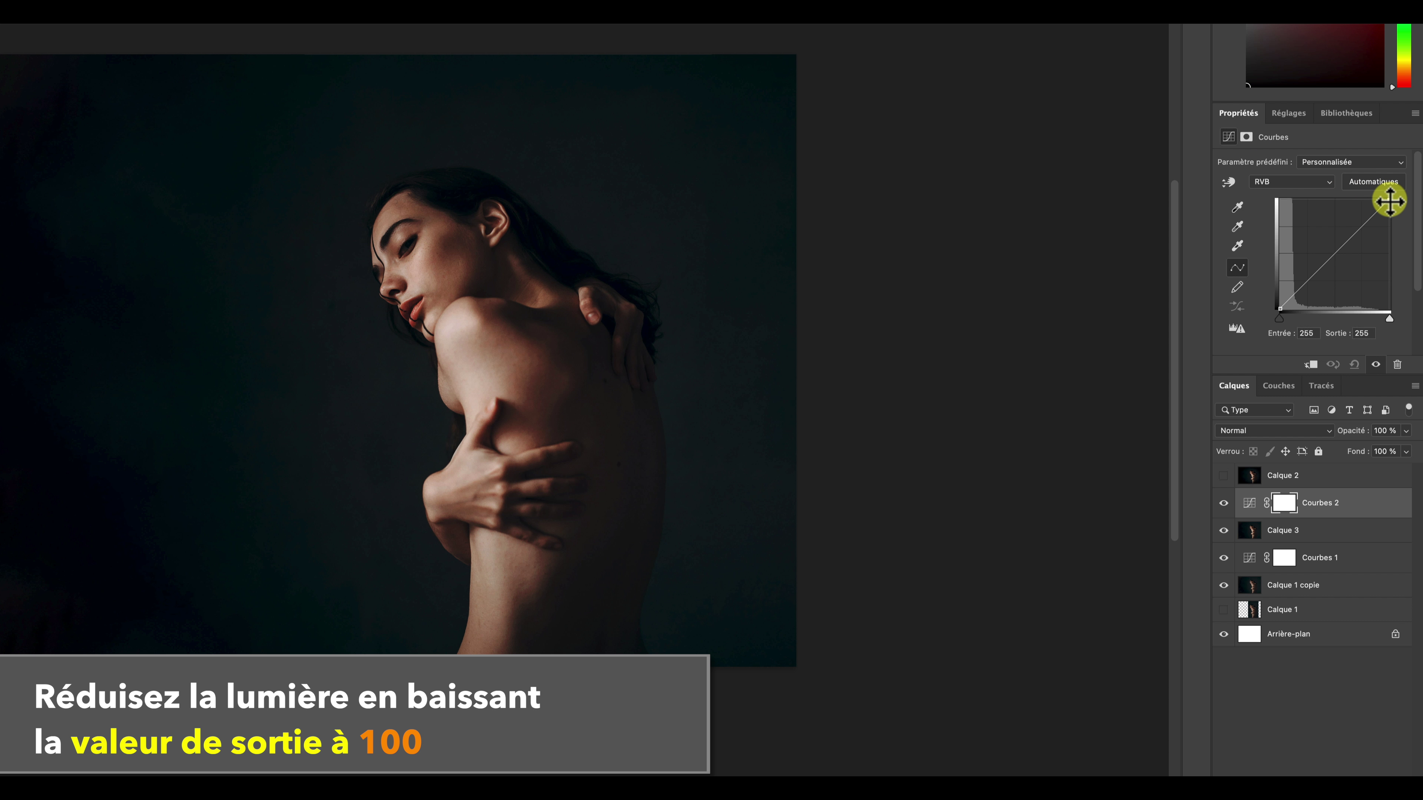
drag(1390, 201, 1390, 226)
click(1372, 331)
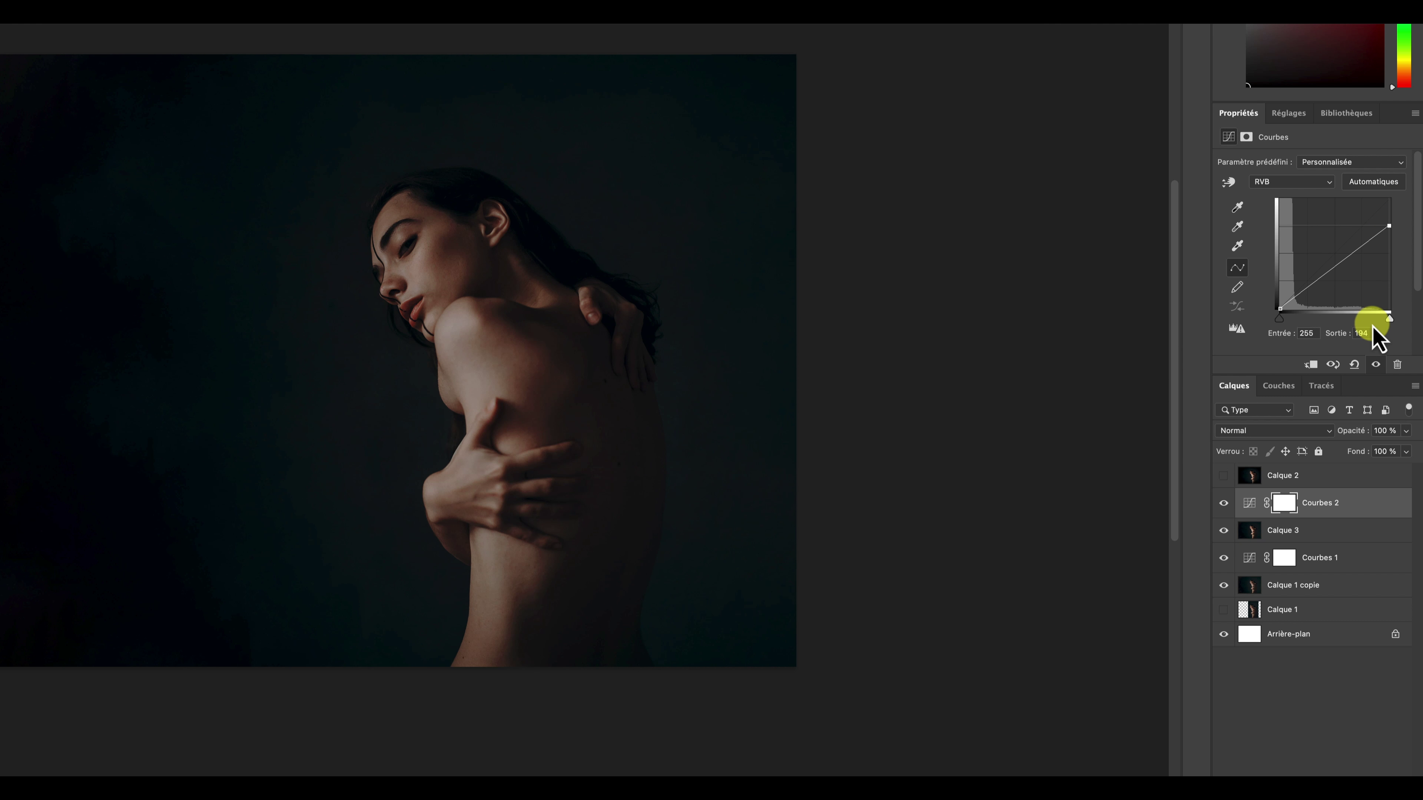
text(100)
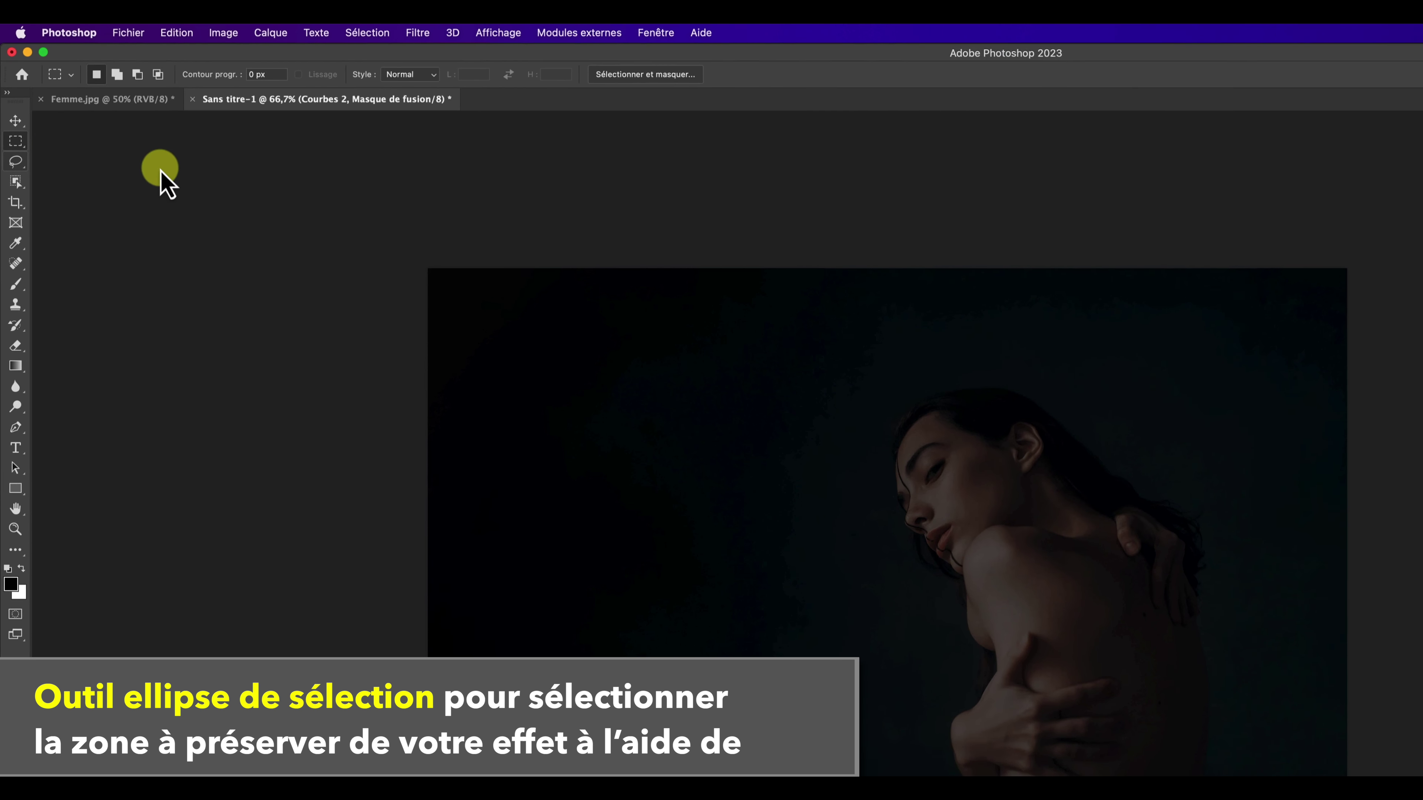
Draw an elliptical selection around the woman and fill the Courbes 2 mask black inside it.
click(11, 106)
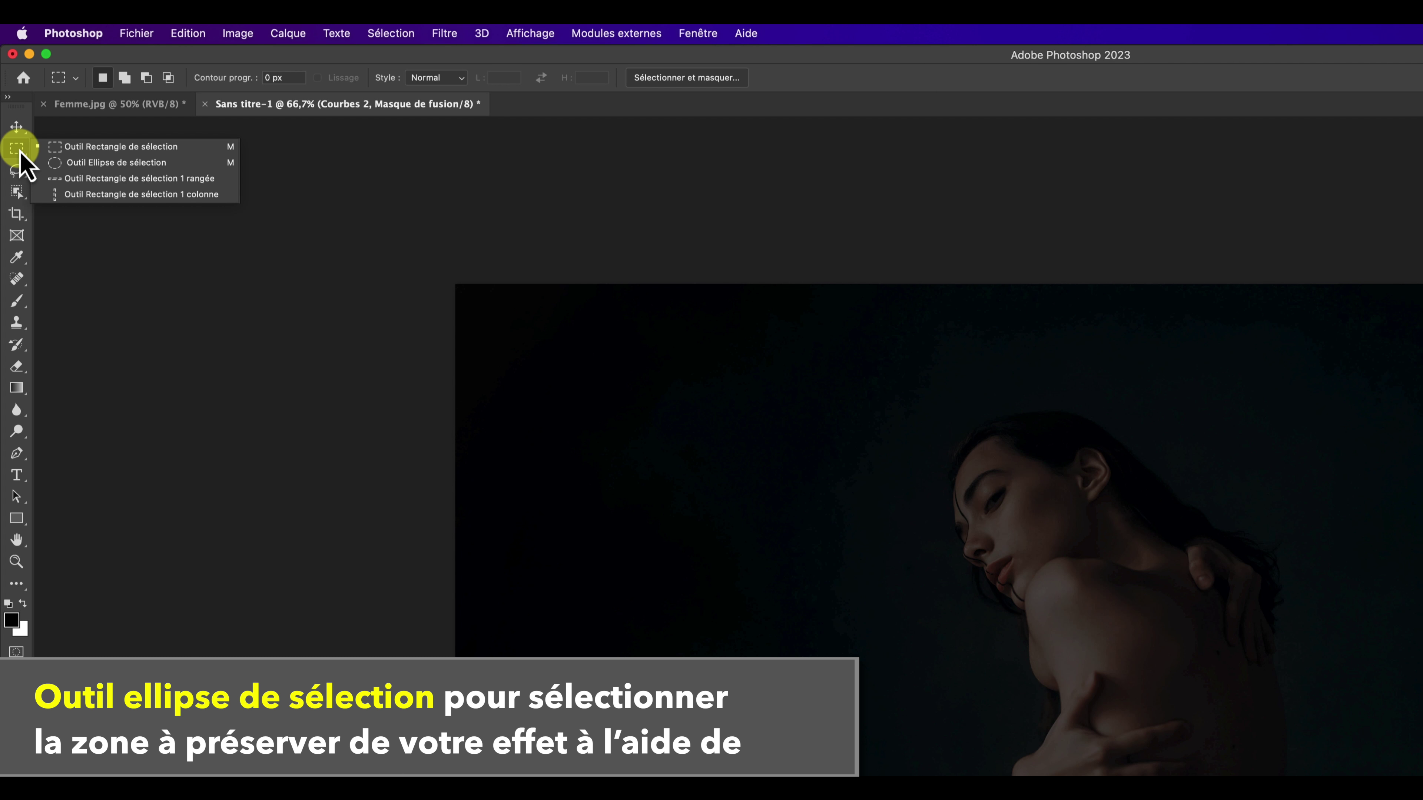
click(125, 169)
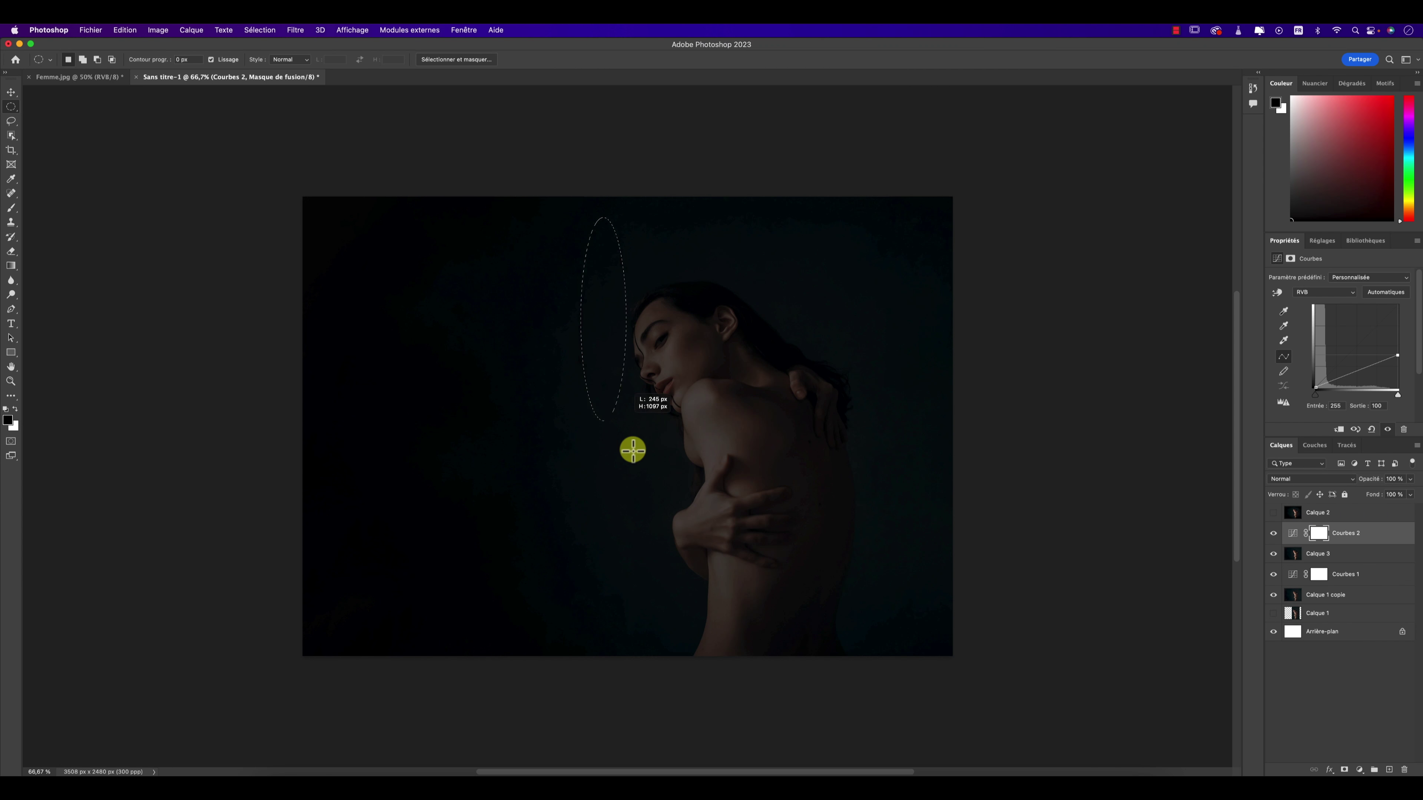
drag(632, 450, 888, 724)
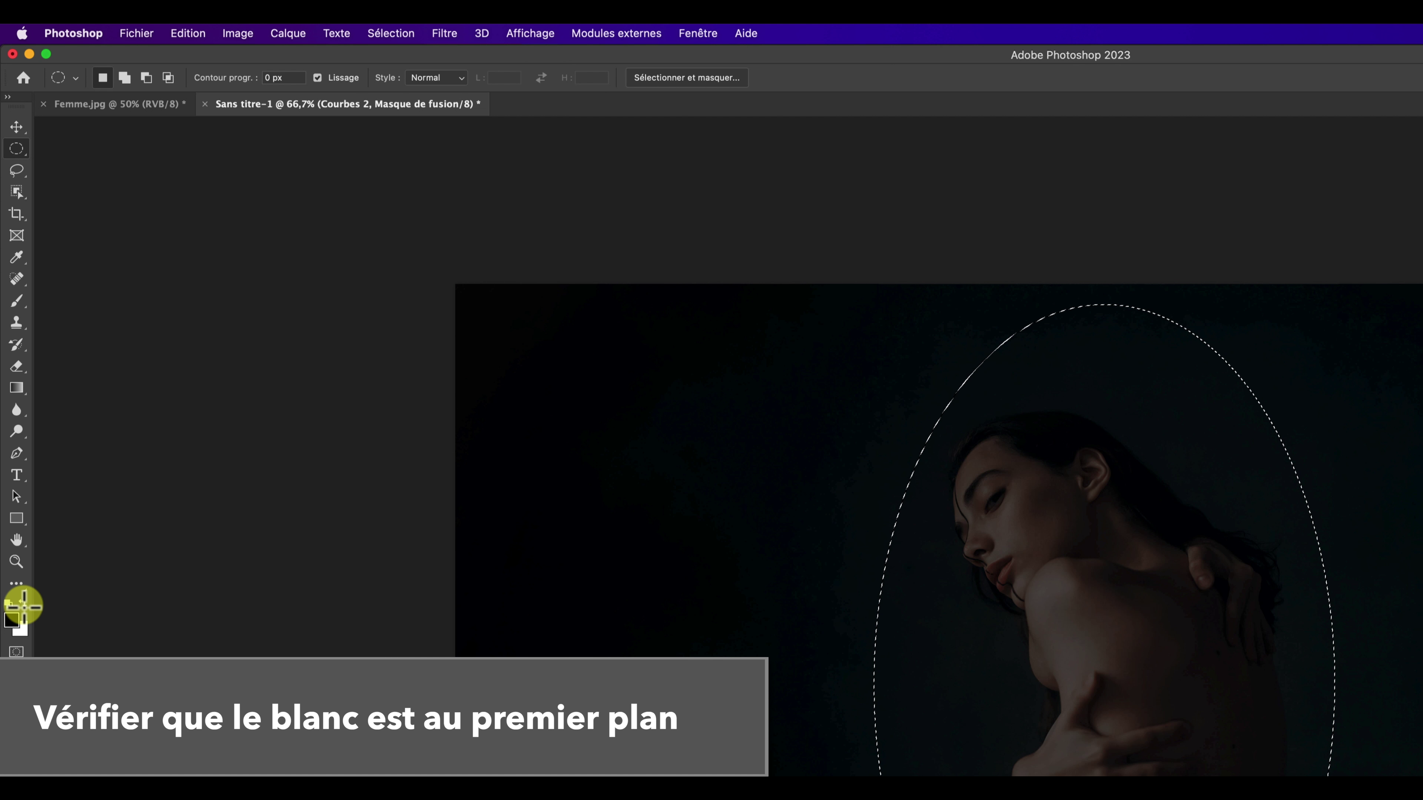
click(23, 604)
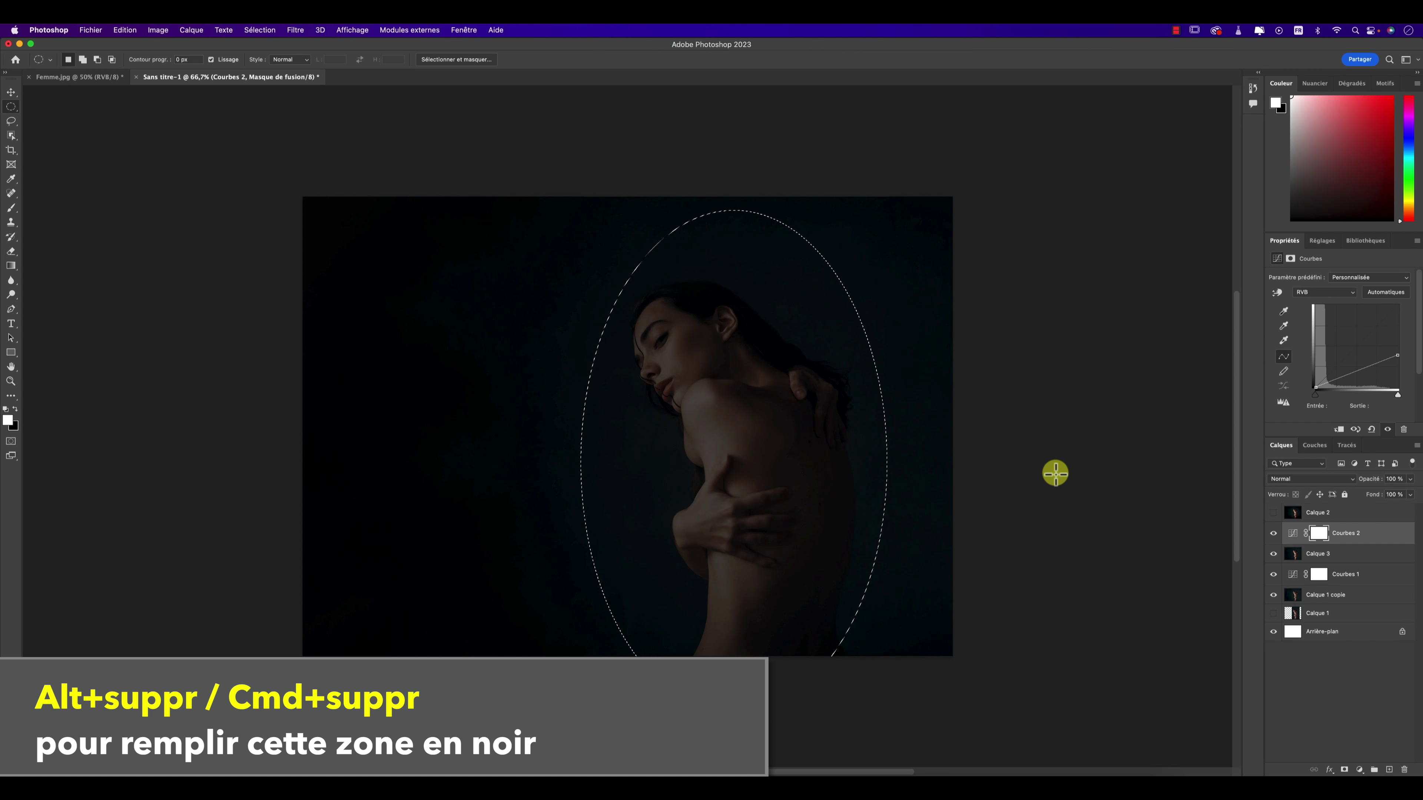
key(super+BackSpace)
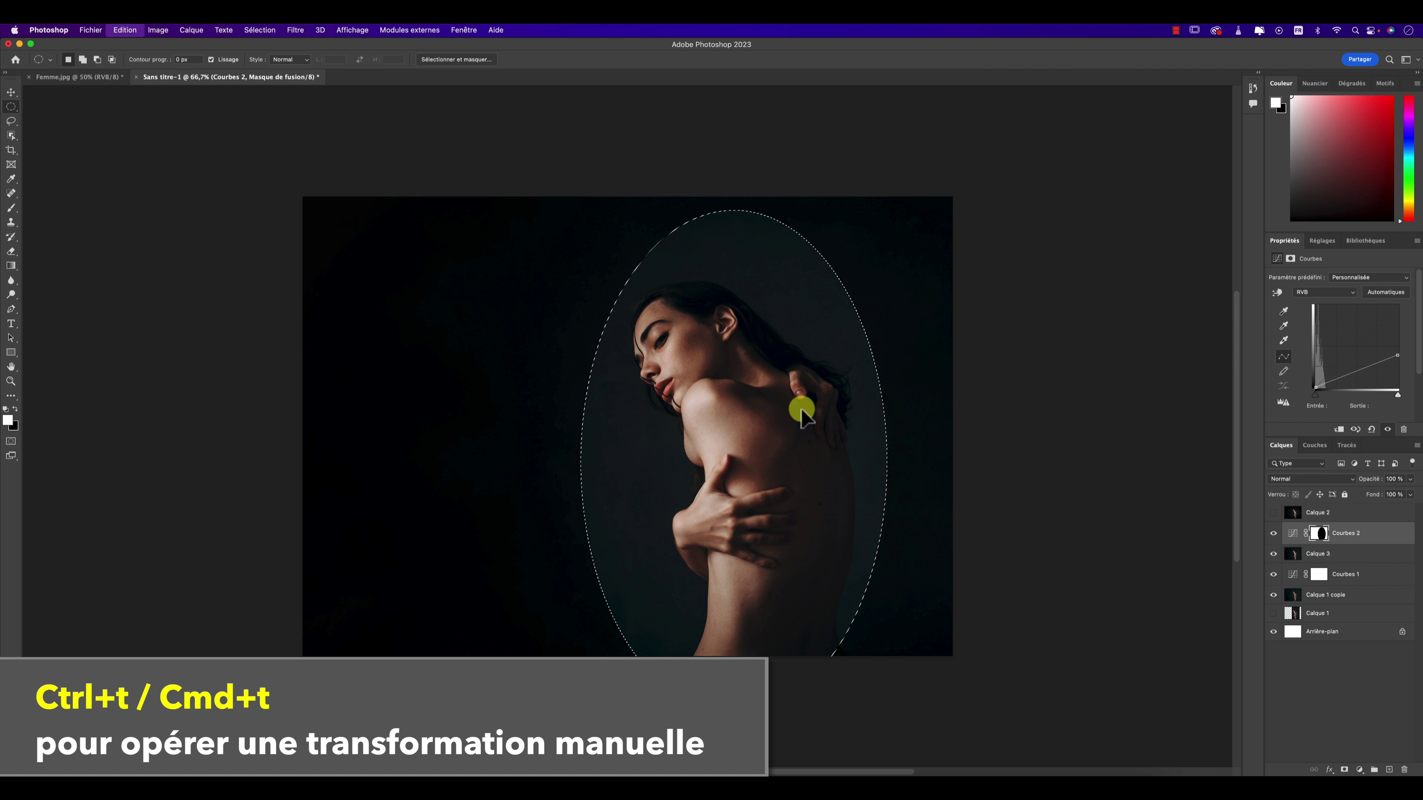
Warp the oval selection, pulling its corners and left and right edges toward the woman.
key(super+t)
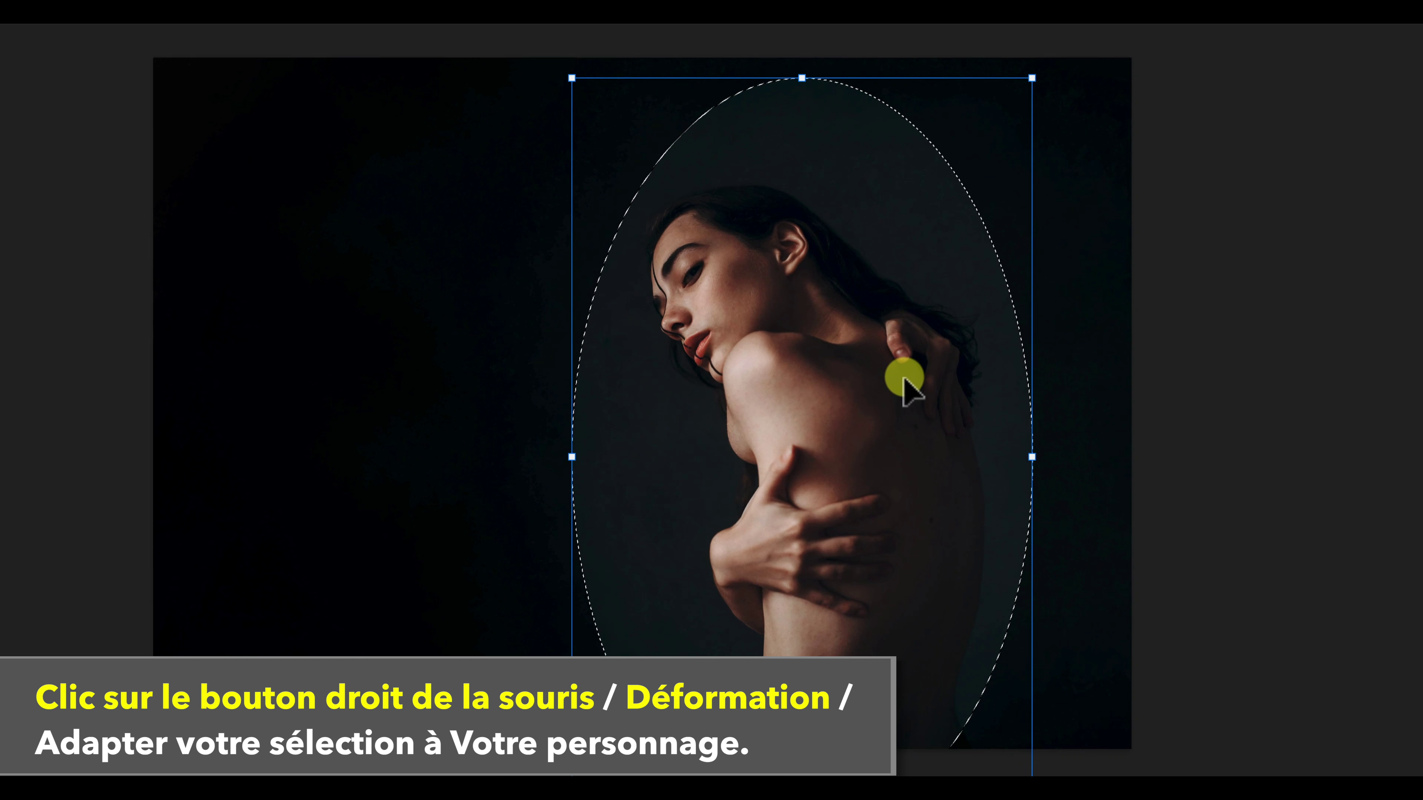
right_click(904, 387)
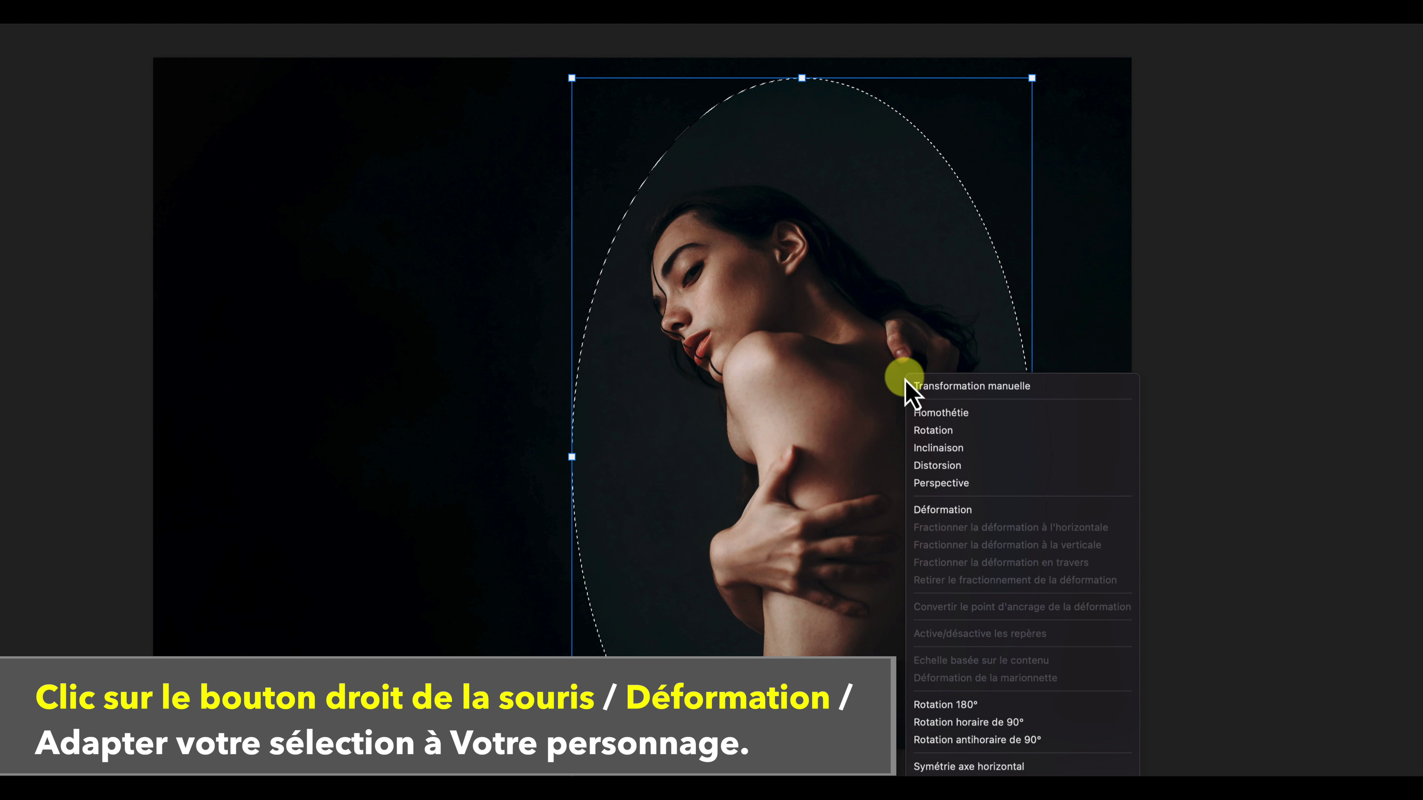
click(912, 510)
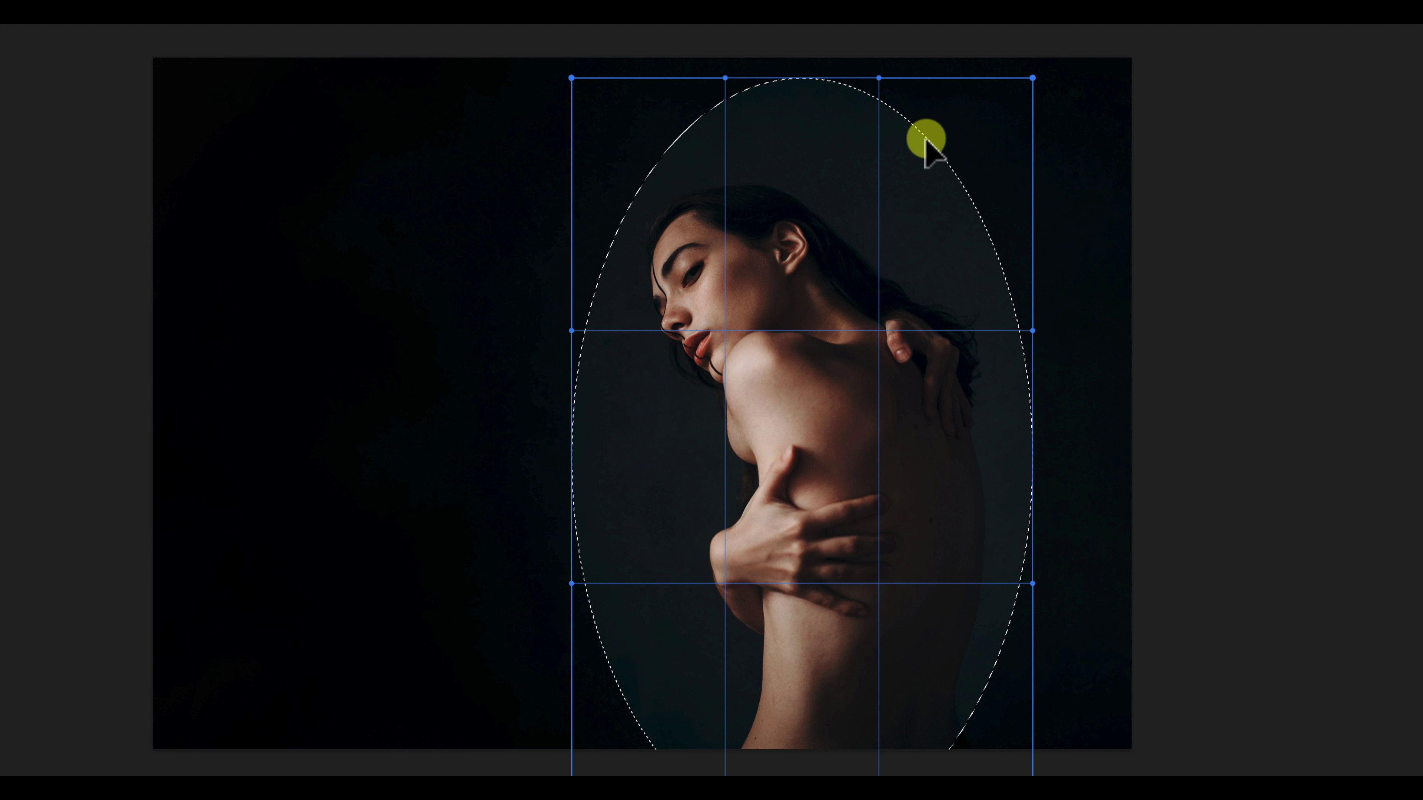
drag(924, 139, 902, 181)
drag(580, 549, 663, 359)
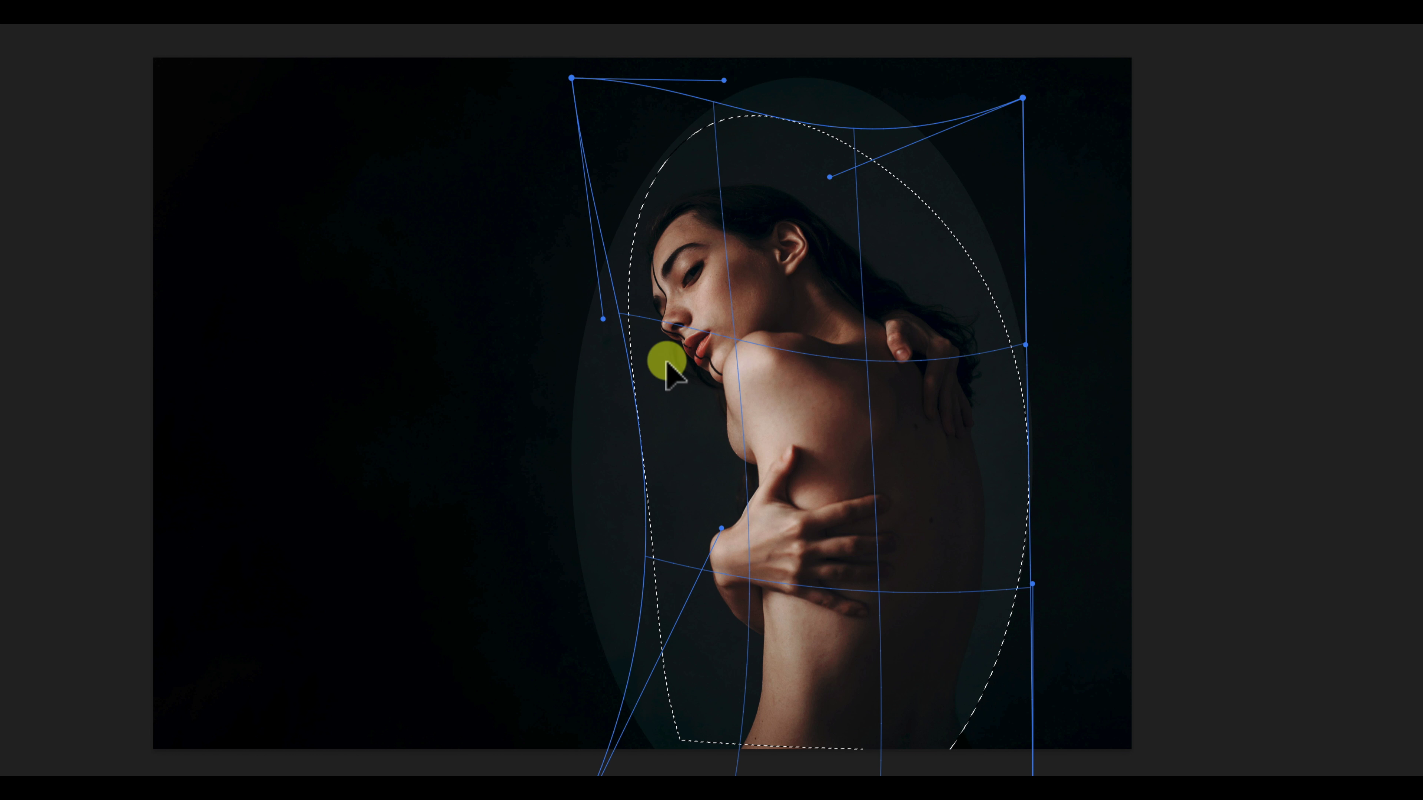
mouse_move(724, 80)
mouse_down()
mouse_move(687, 127)
mouse_move(635, 152)
mouse_up()
drag(1035, 572, 1006, 586)
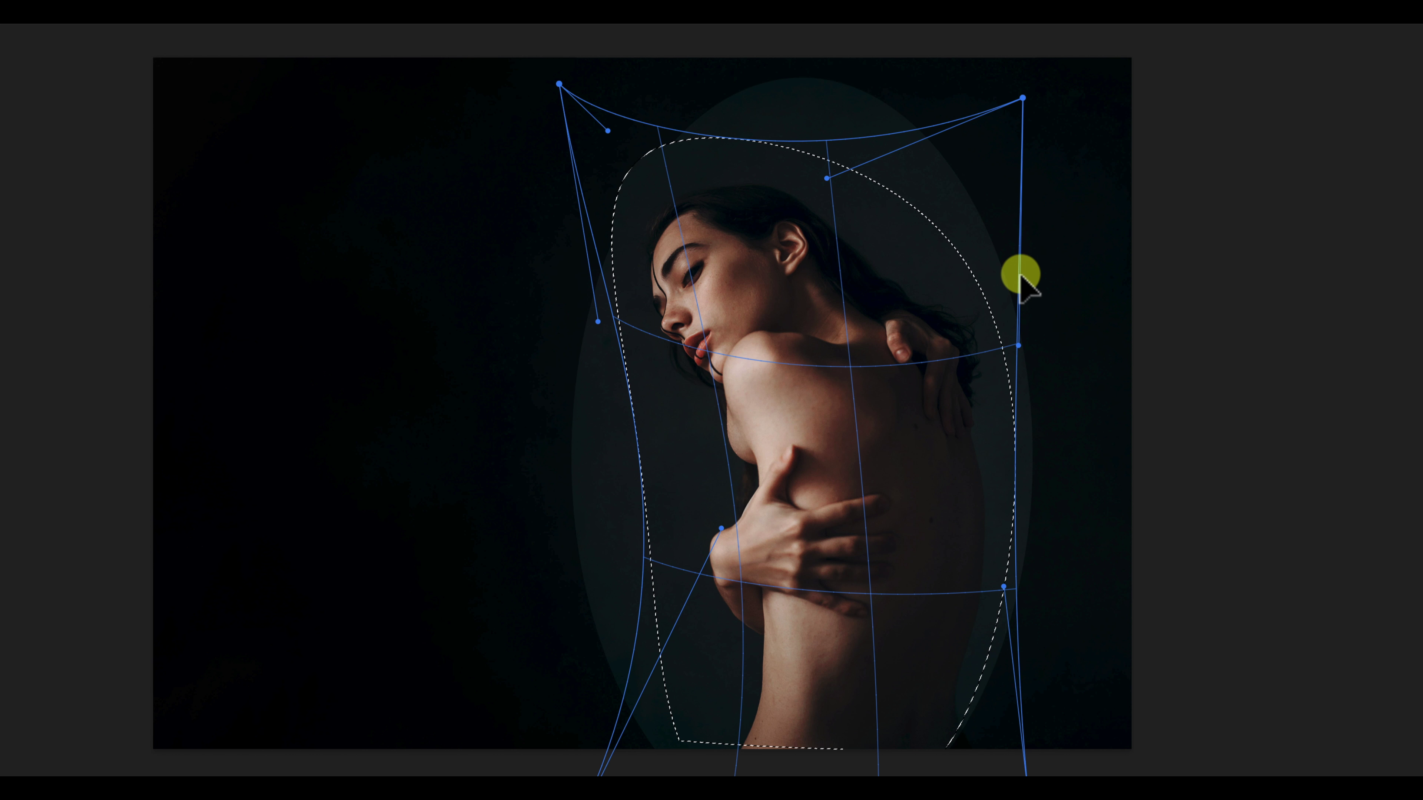
drag(1020, 273, 1013, 267)
Tighten the warp along the woman's back, arm, head and face, then apply it.
drag(966, 133, 827, 264)
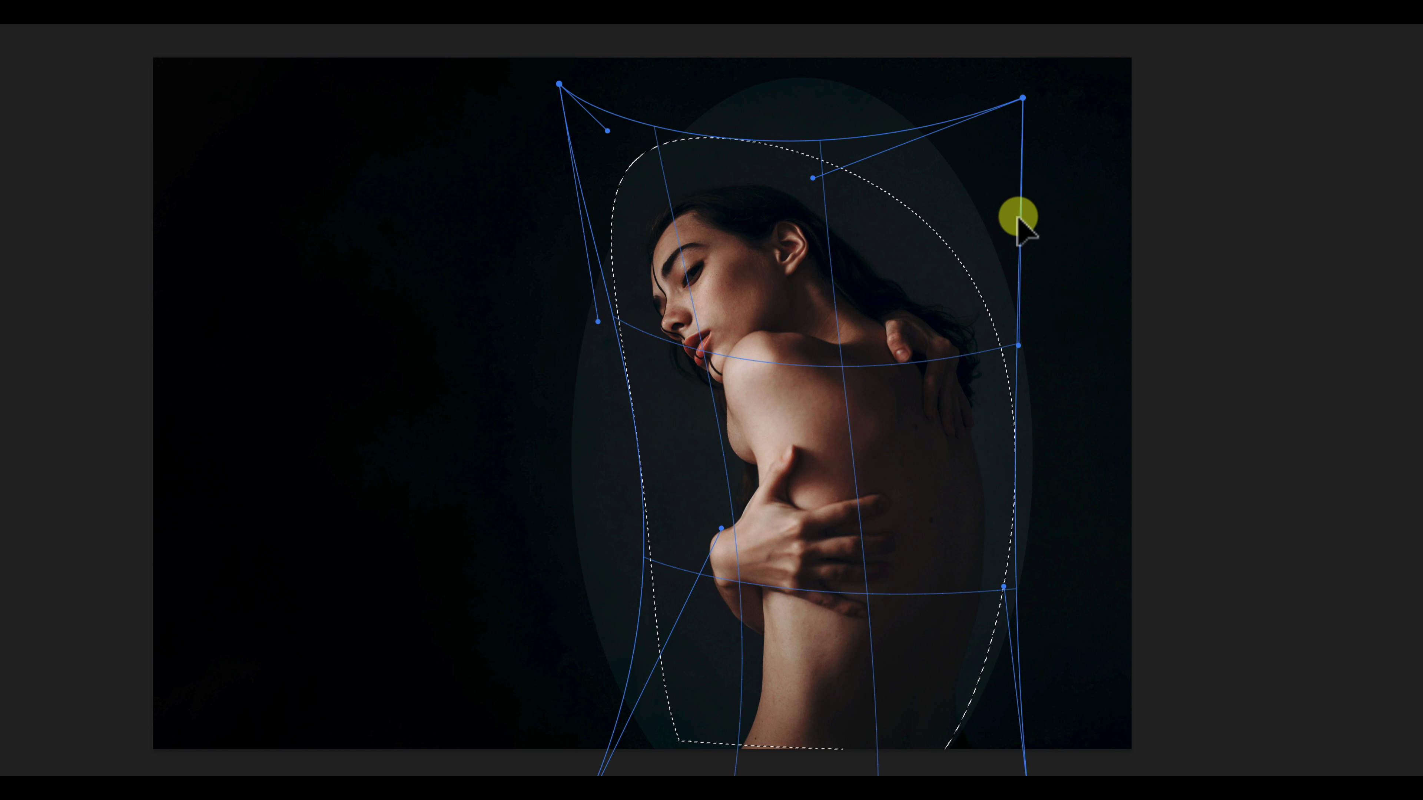
drag(1016, 216, 1004, 222)
drag(683, 763, 686, 724)
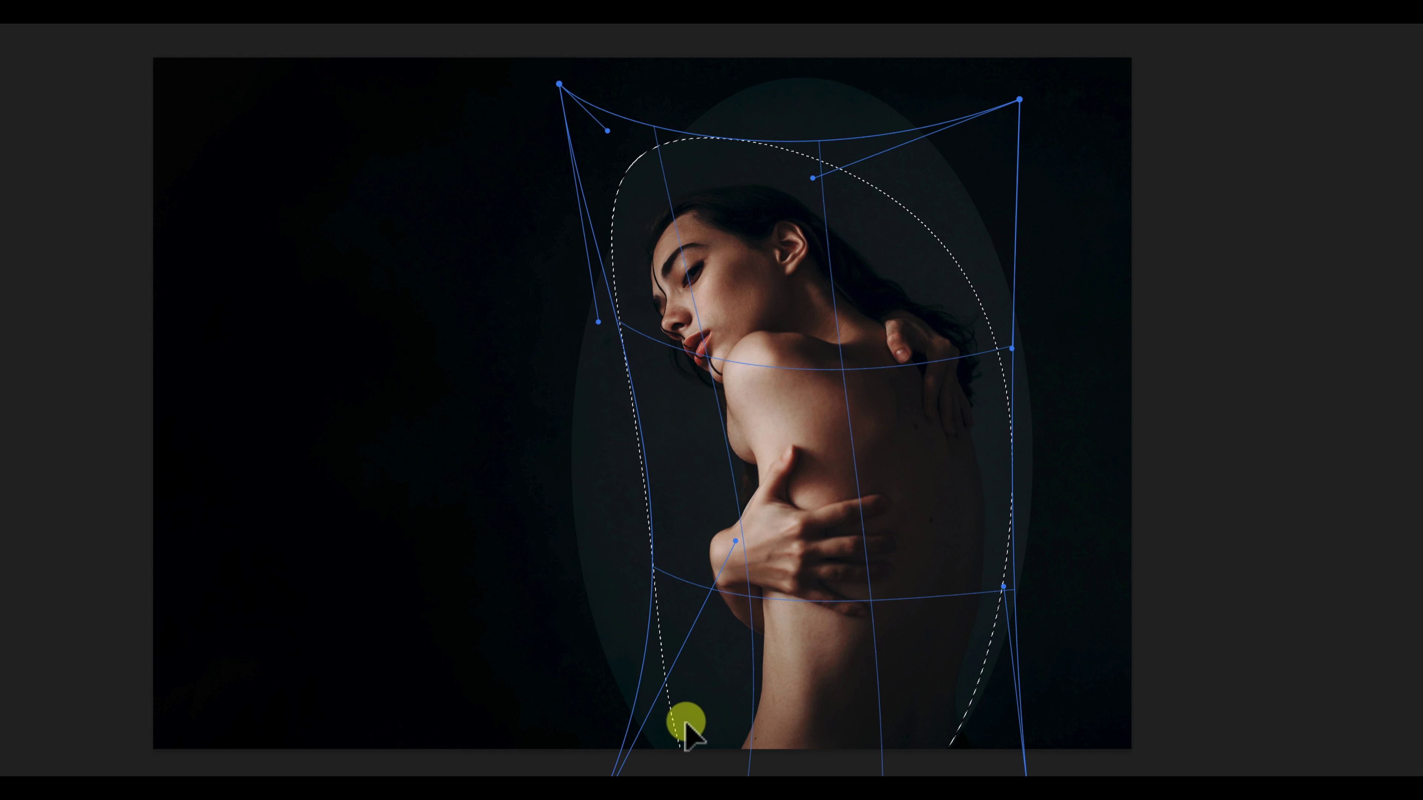
drag(746, 461, 762, 460)
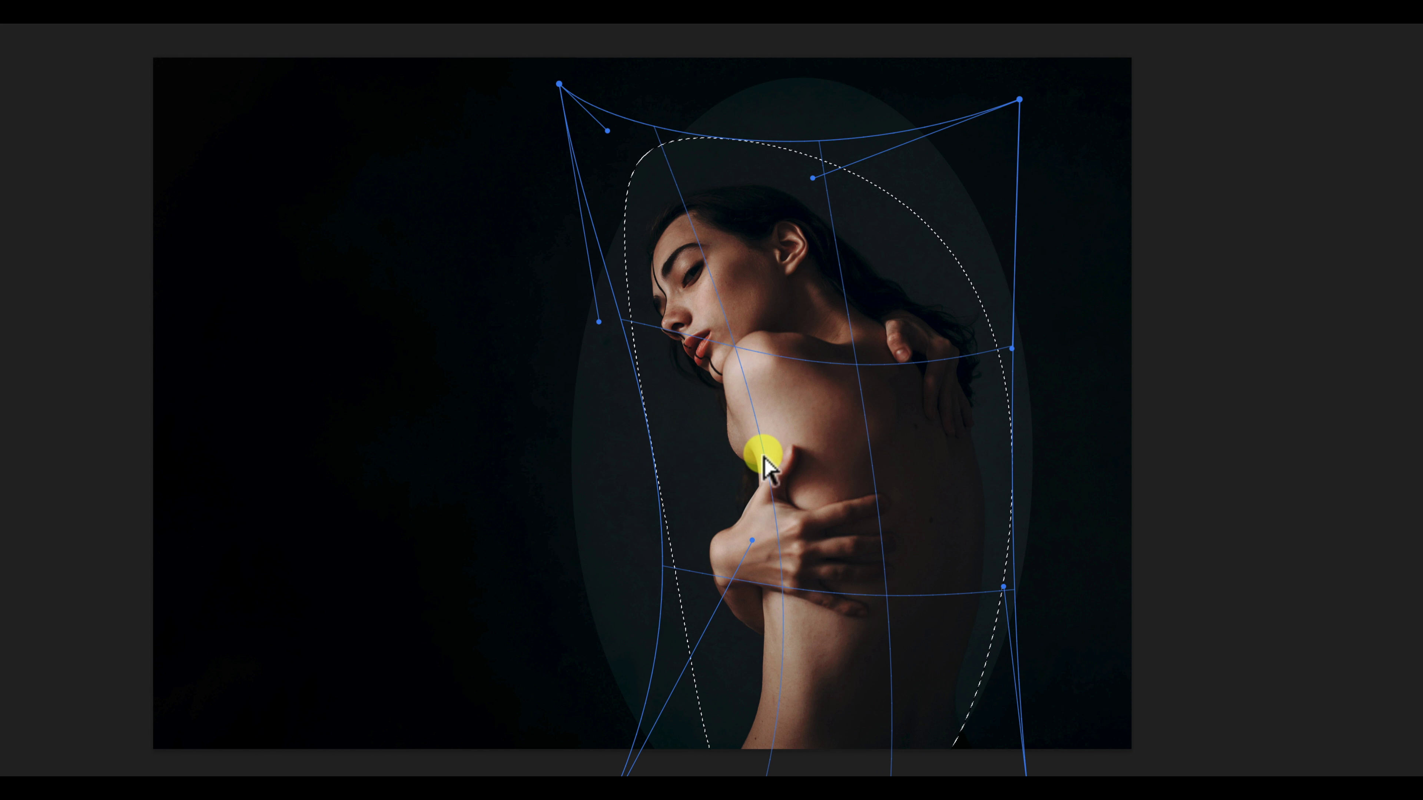
drag(613, 149, 560, 112)
drag(683, 533, 687, 529)
drag(598, 181, 613, 180)
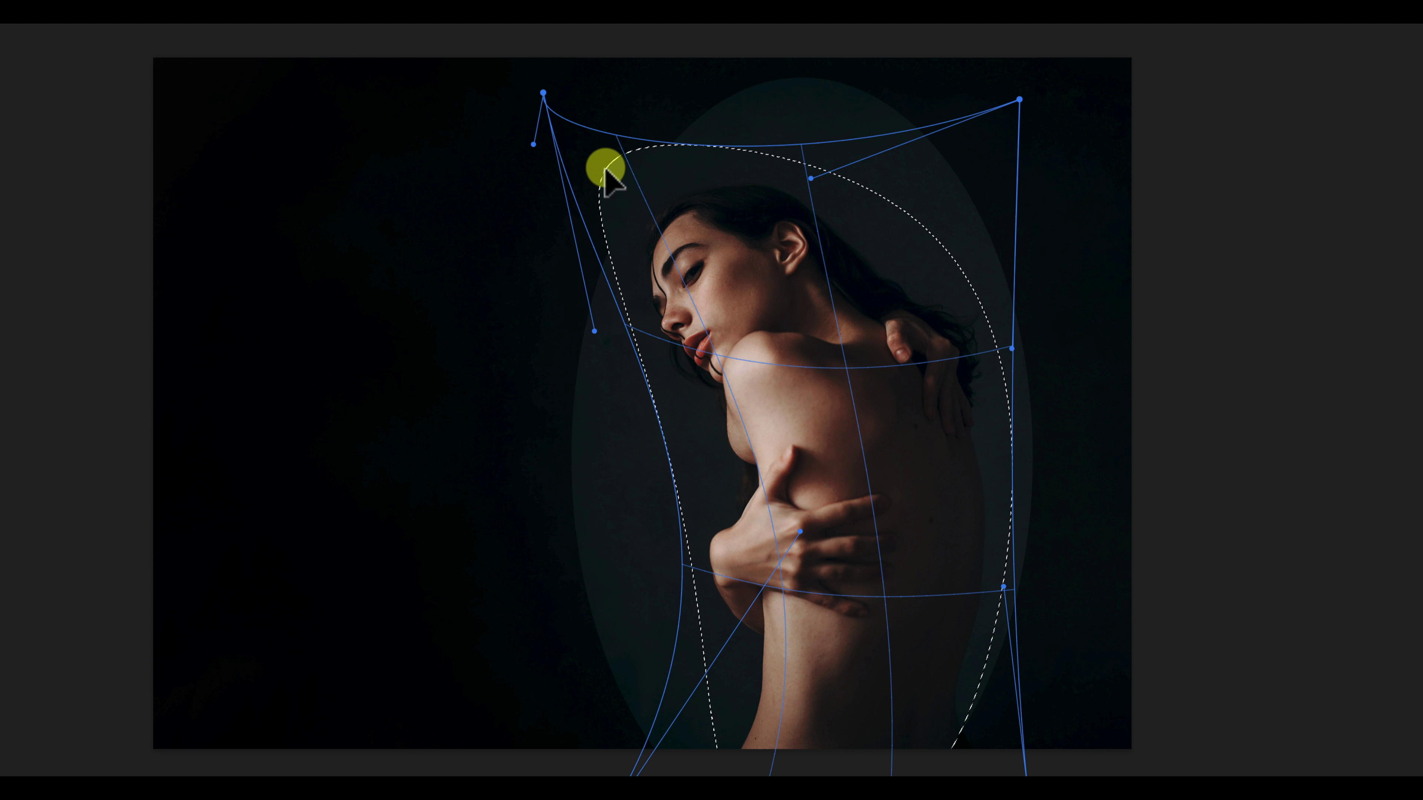
key(Return)
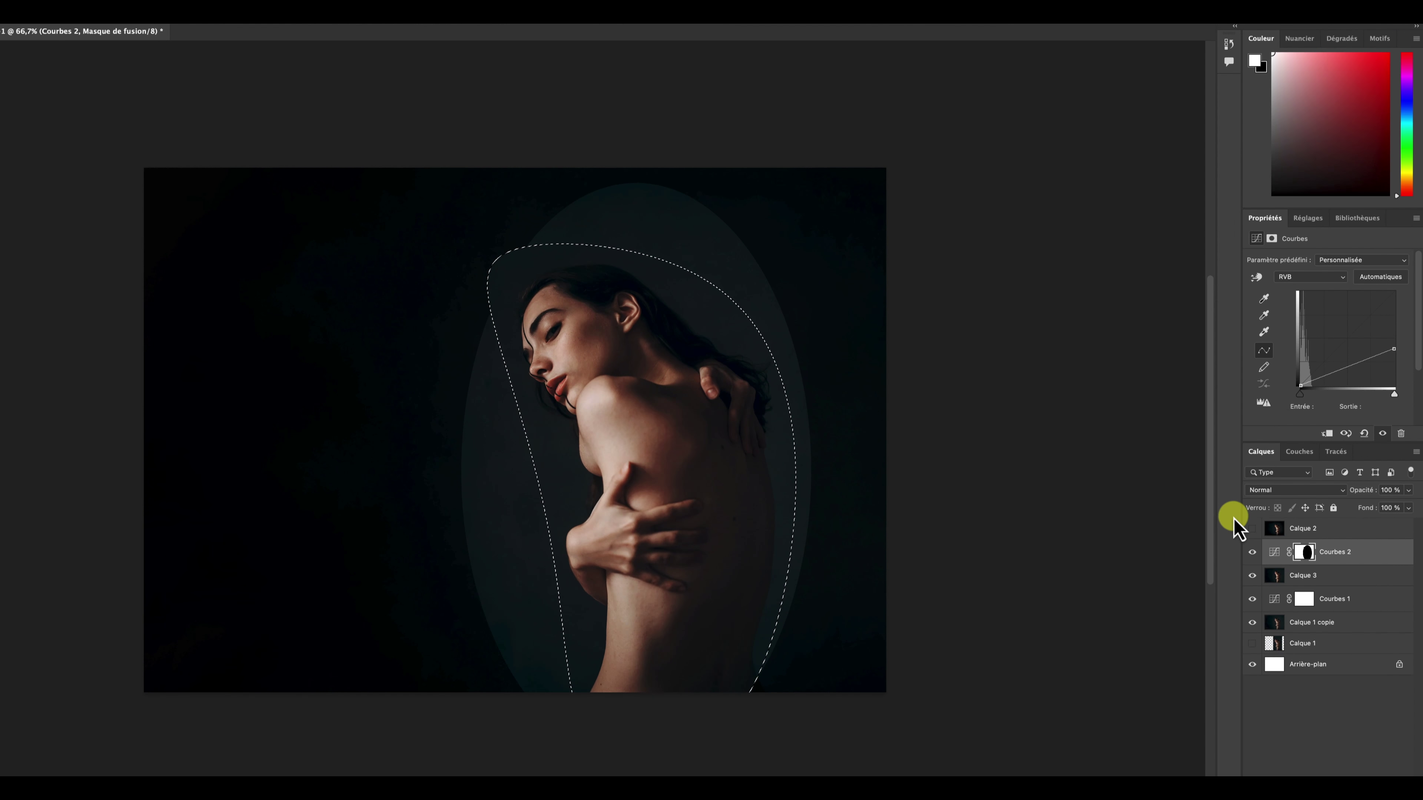
Give the Courbes 2 mask a 200 px Contour progressif feather and deselect.
click(1305, 555)
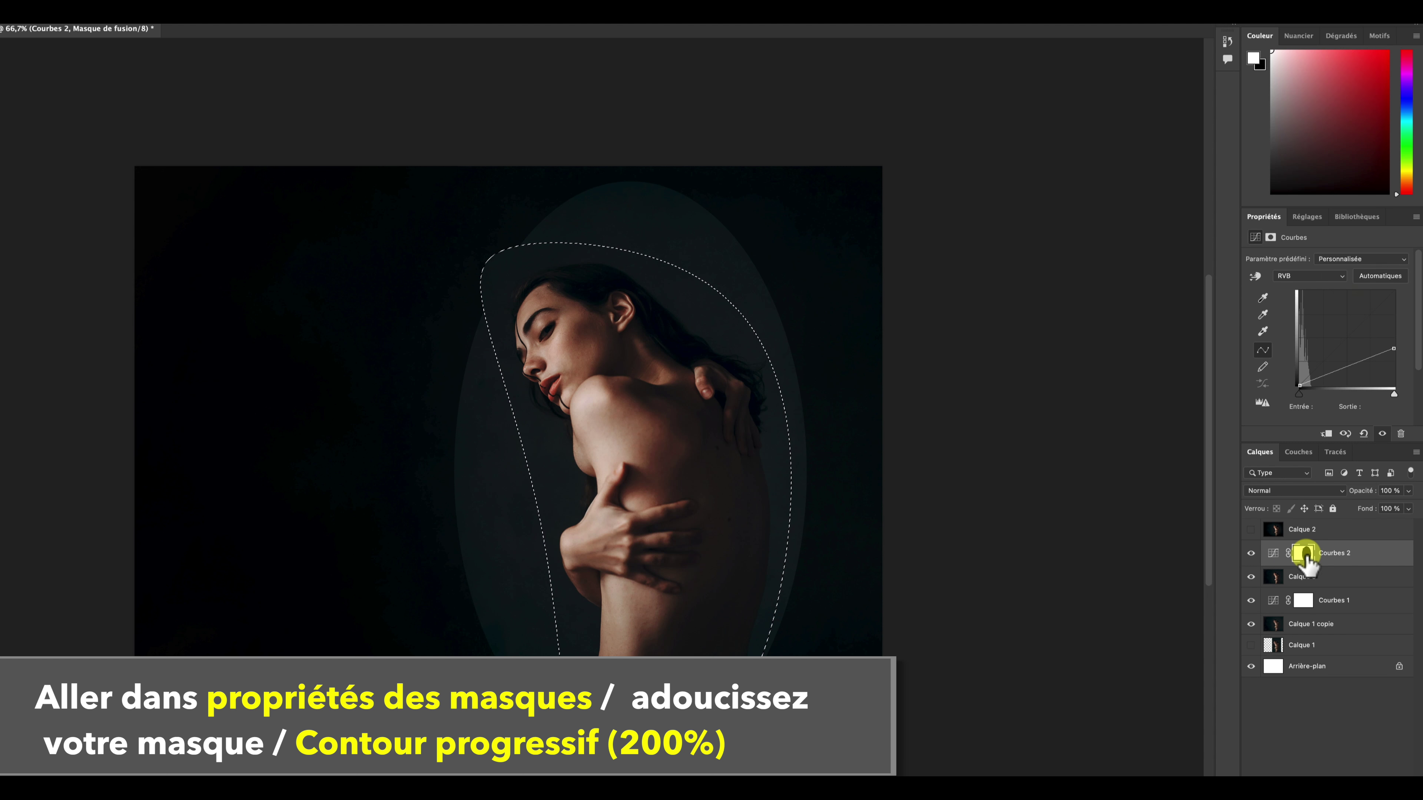
click(1306, 555)
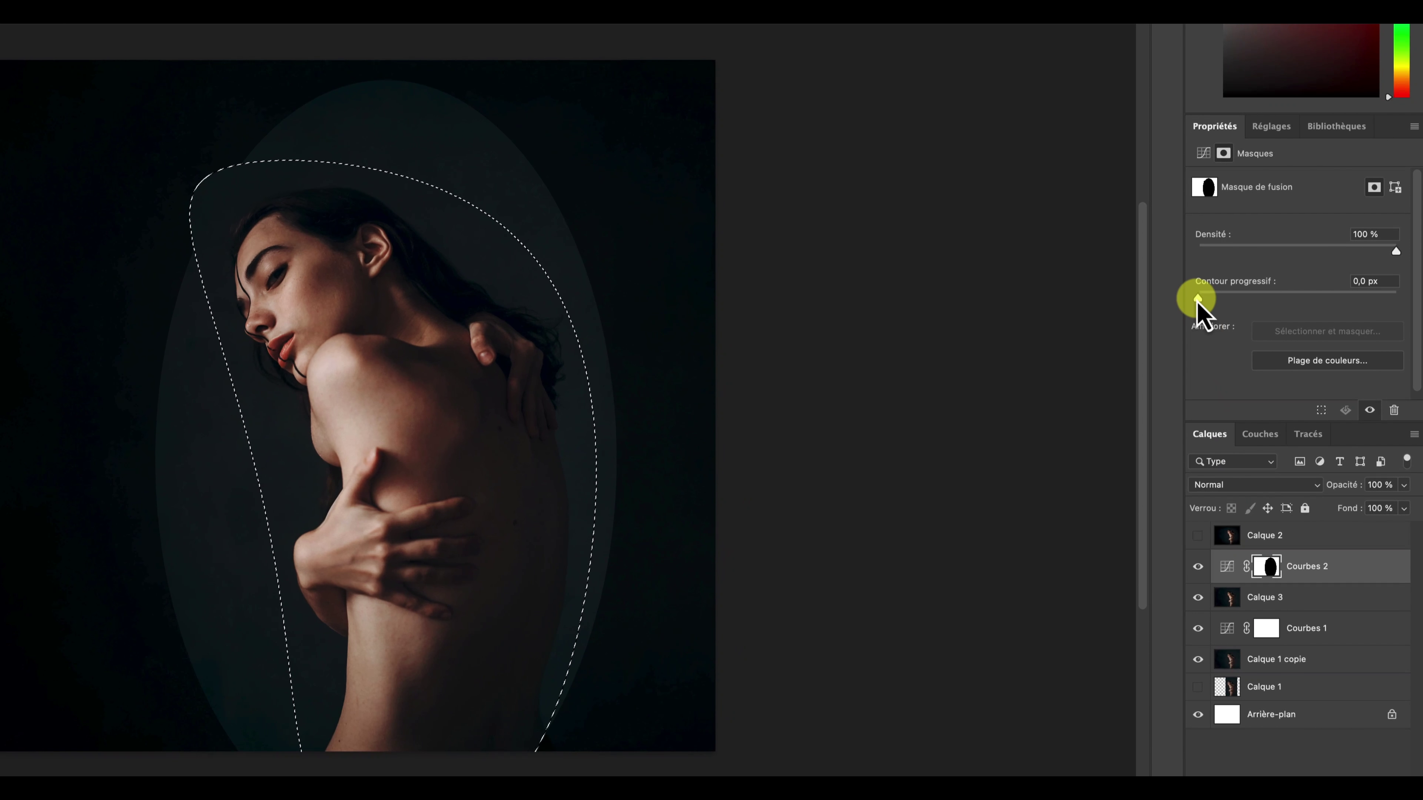
drag(1198, 302, 1354, 301)
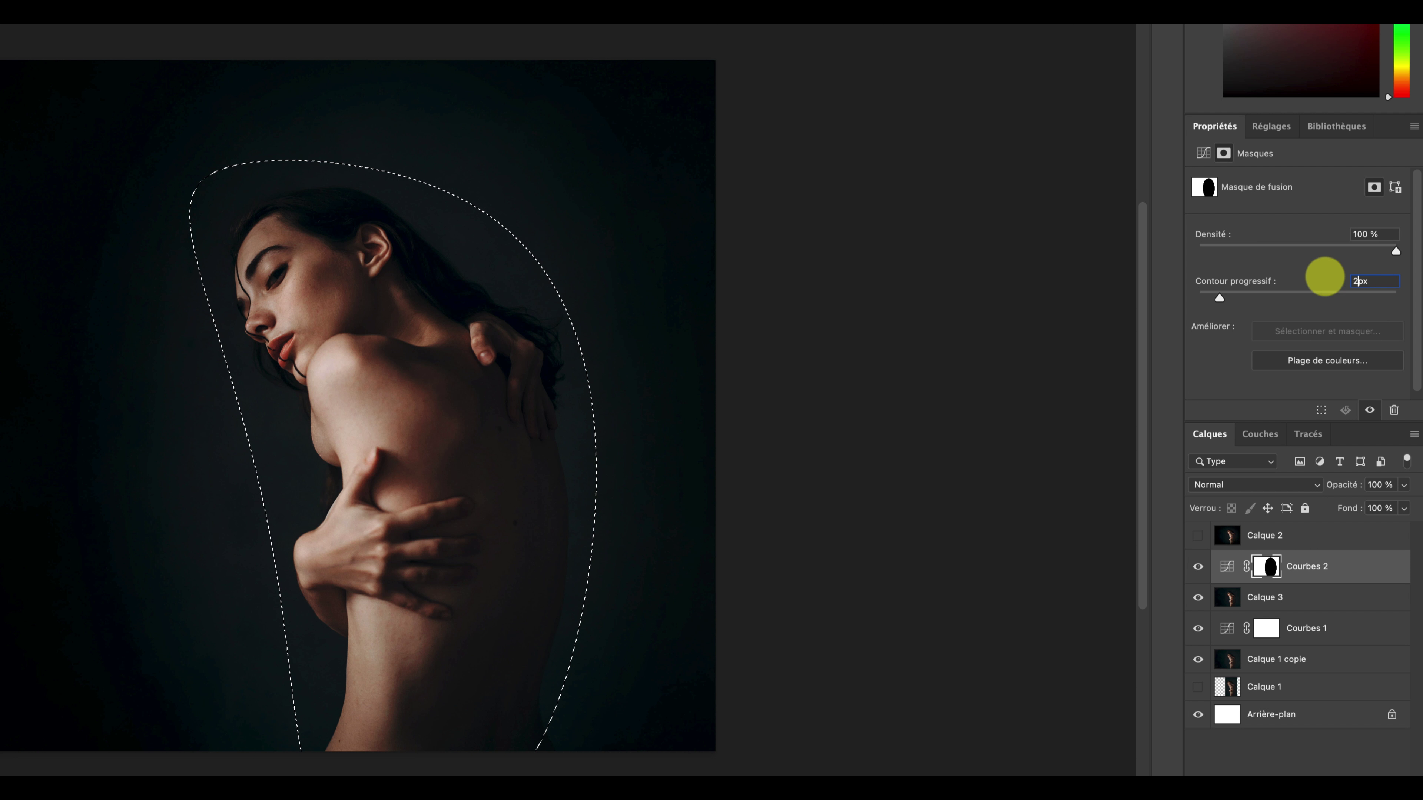
text(200)
key(Return)
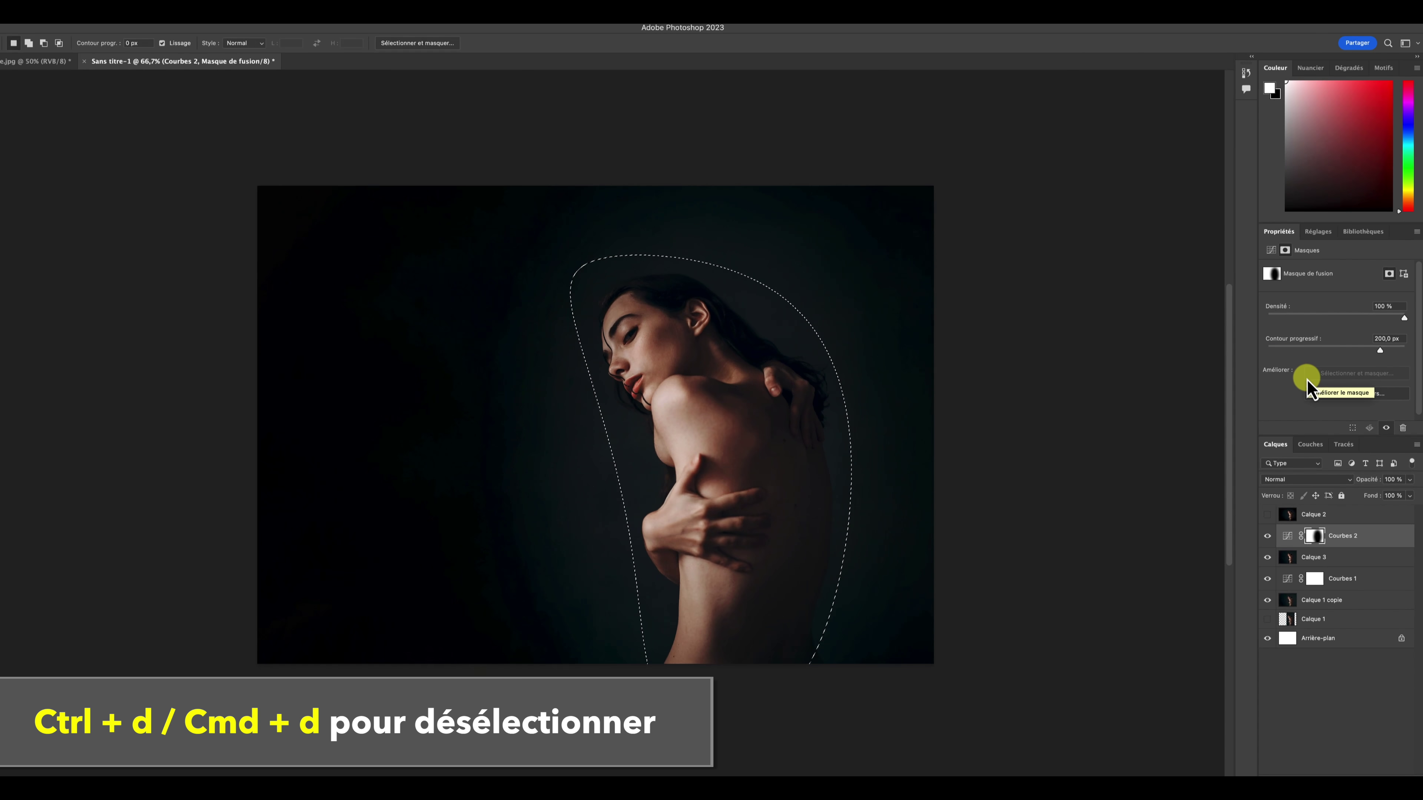
key(super+d)
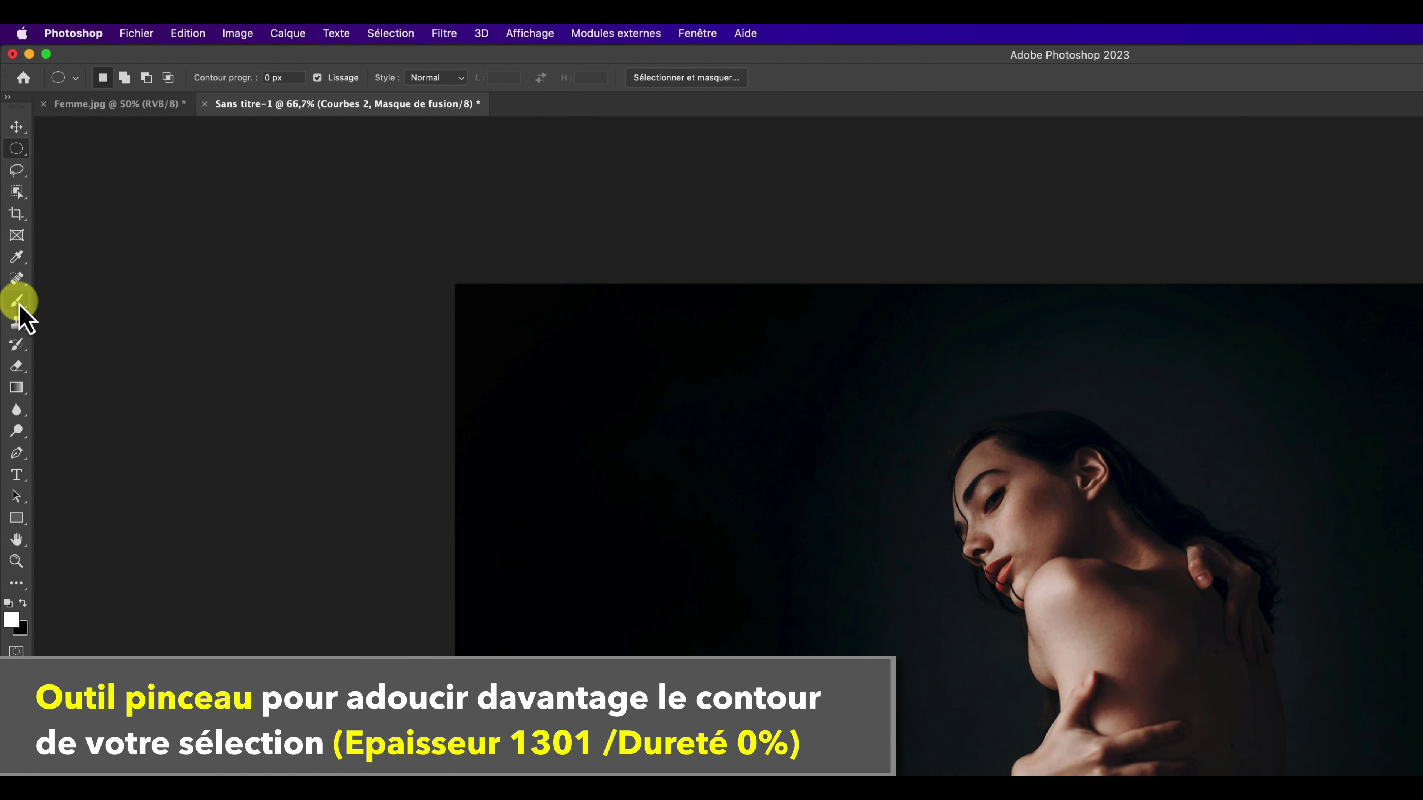
Set up a soft brush at 1301 px size and 0% hardness.
click(11, 208)
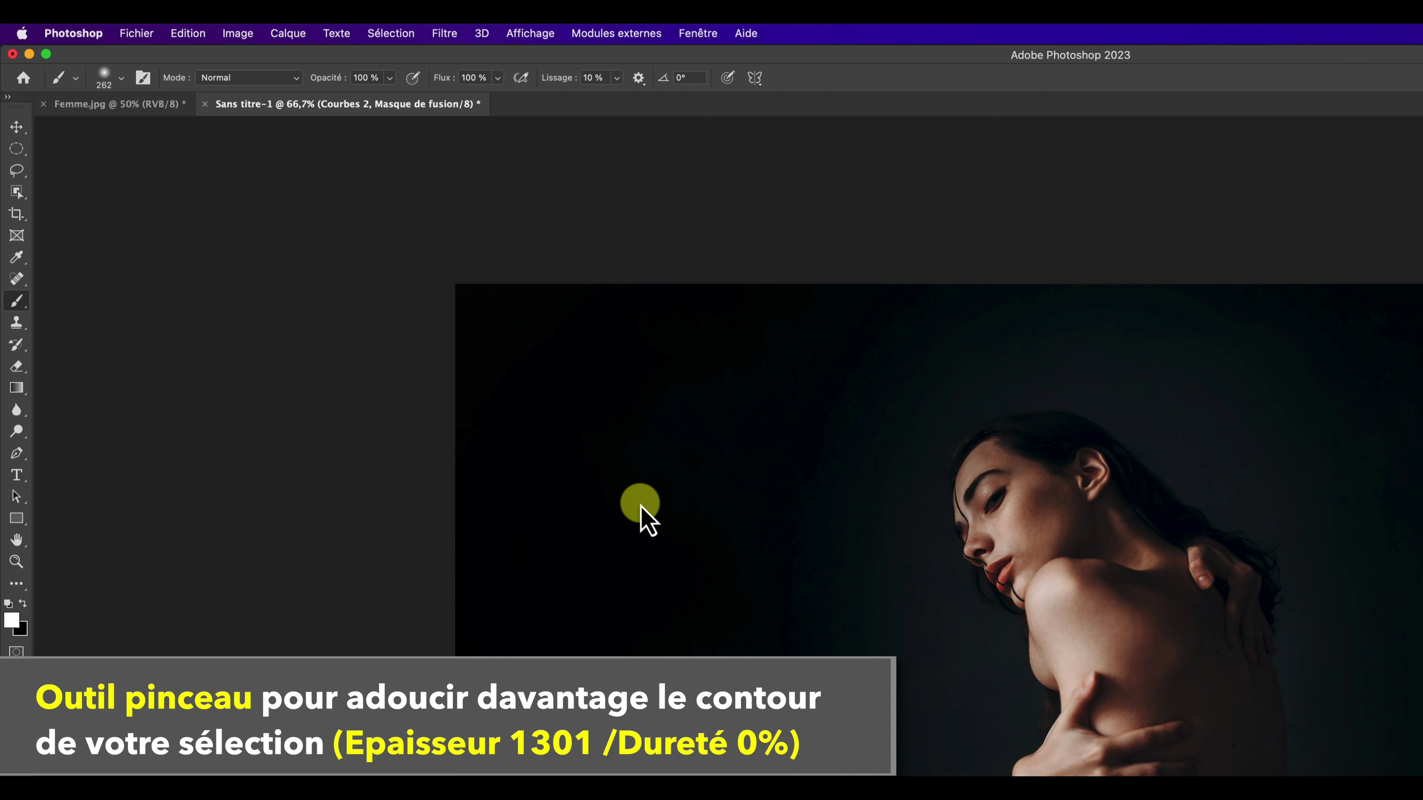
right_click(642, 504)
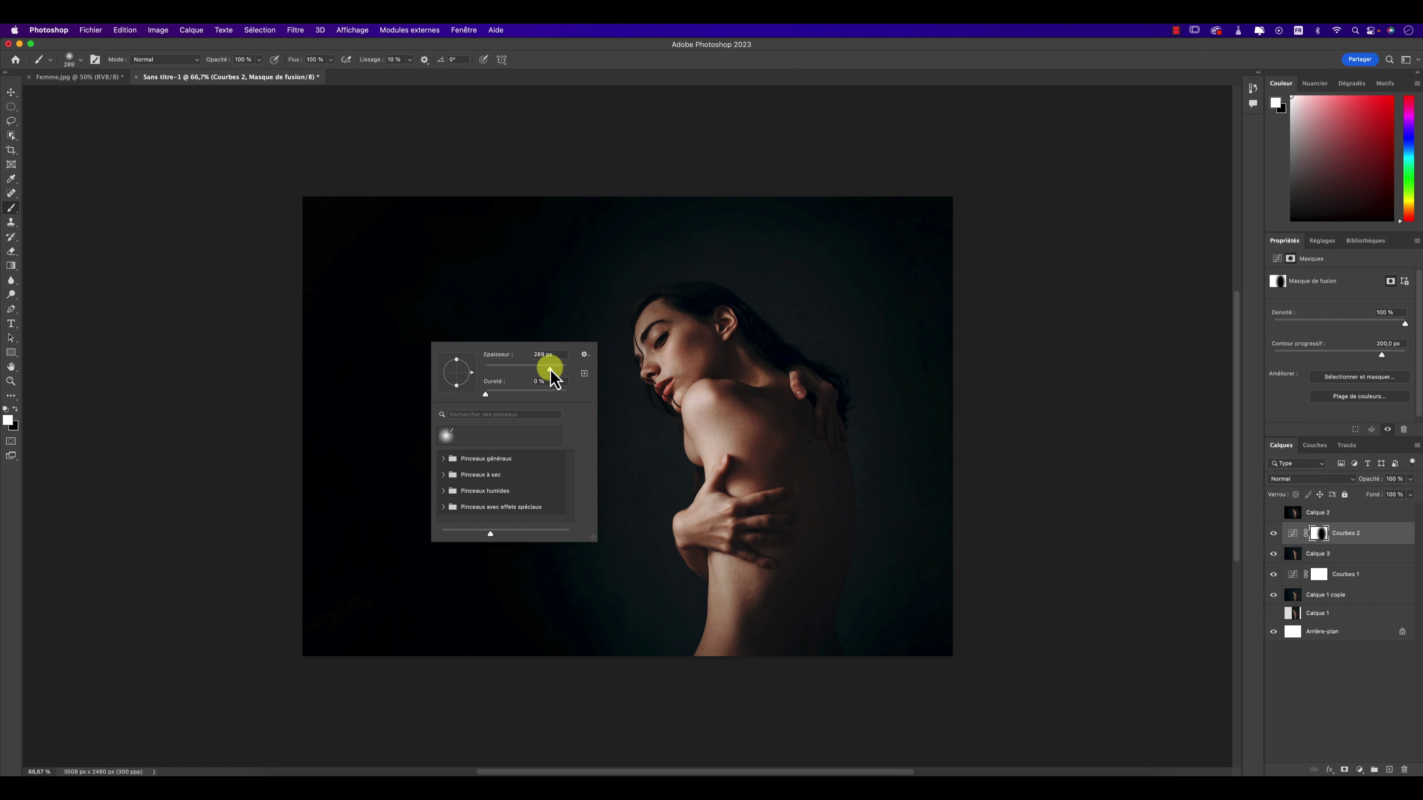
drag(599, 403, 612, 401)
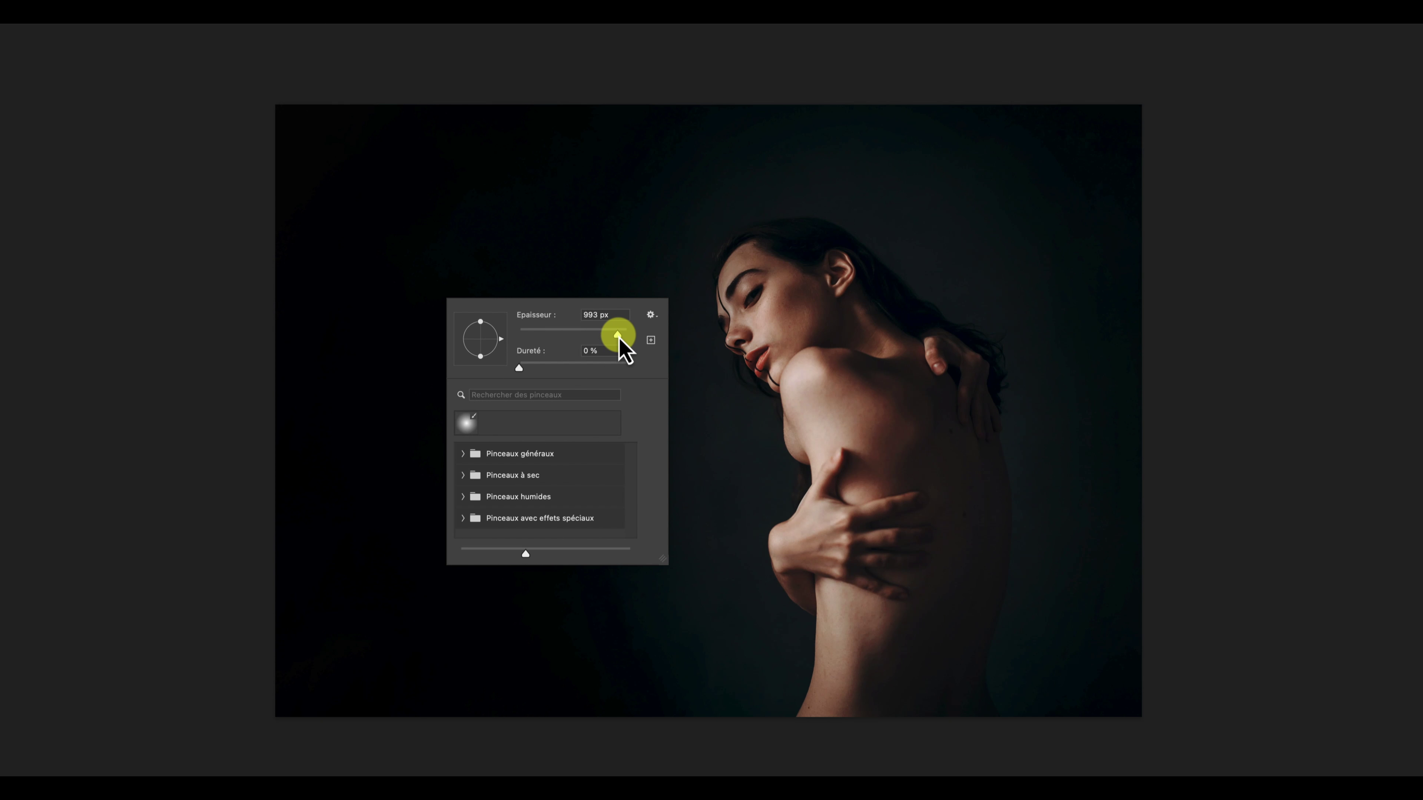
drag(622, 348, 620, 335)
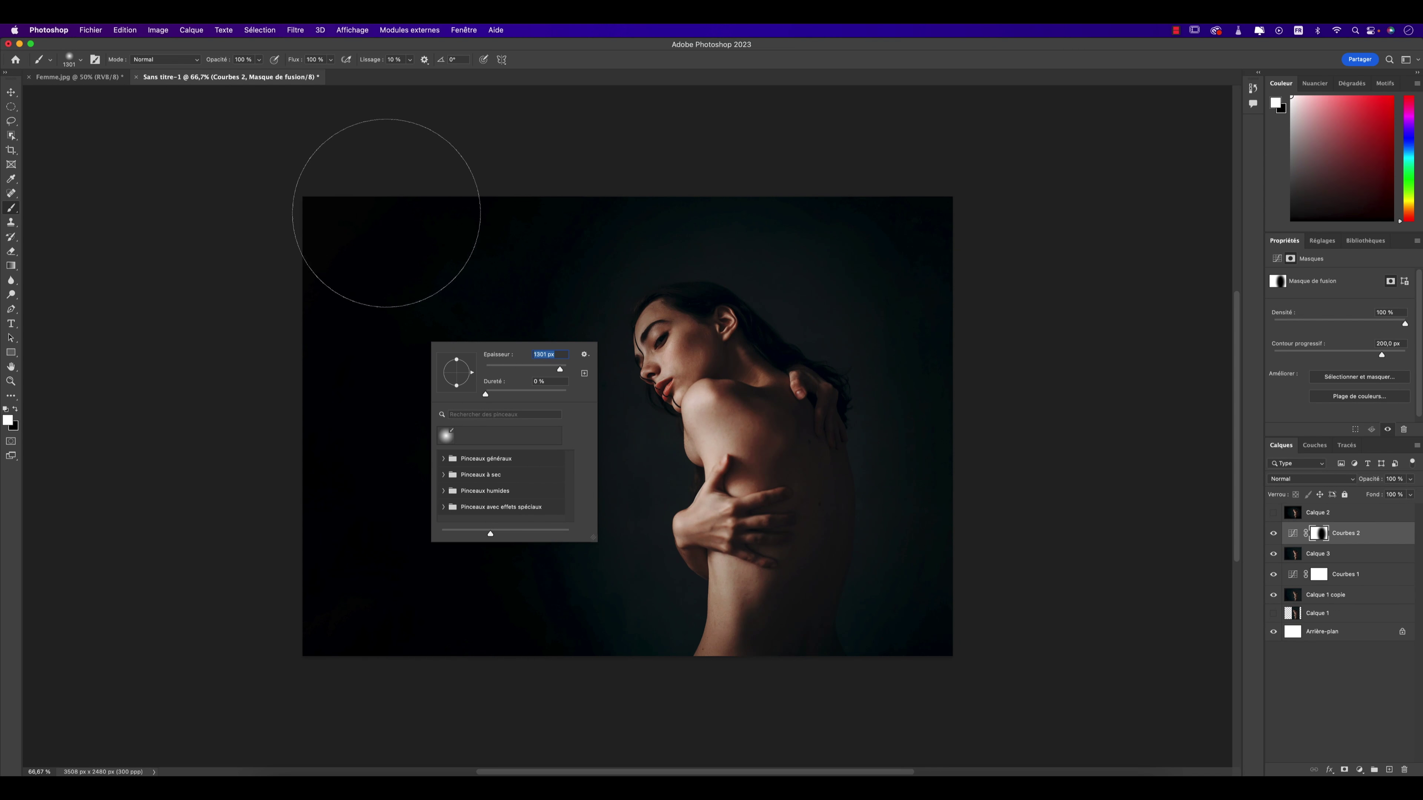
key(Return)
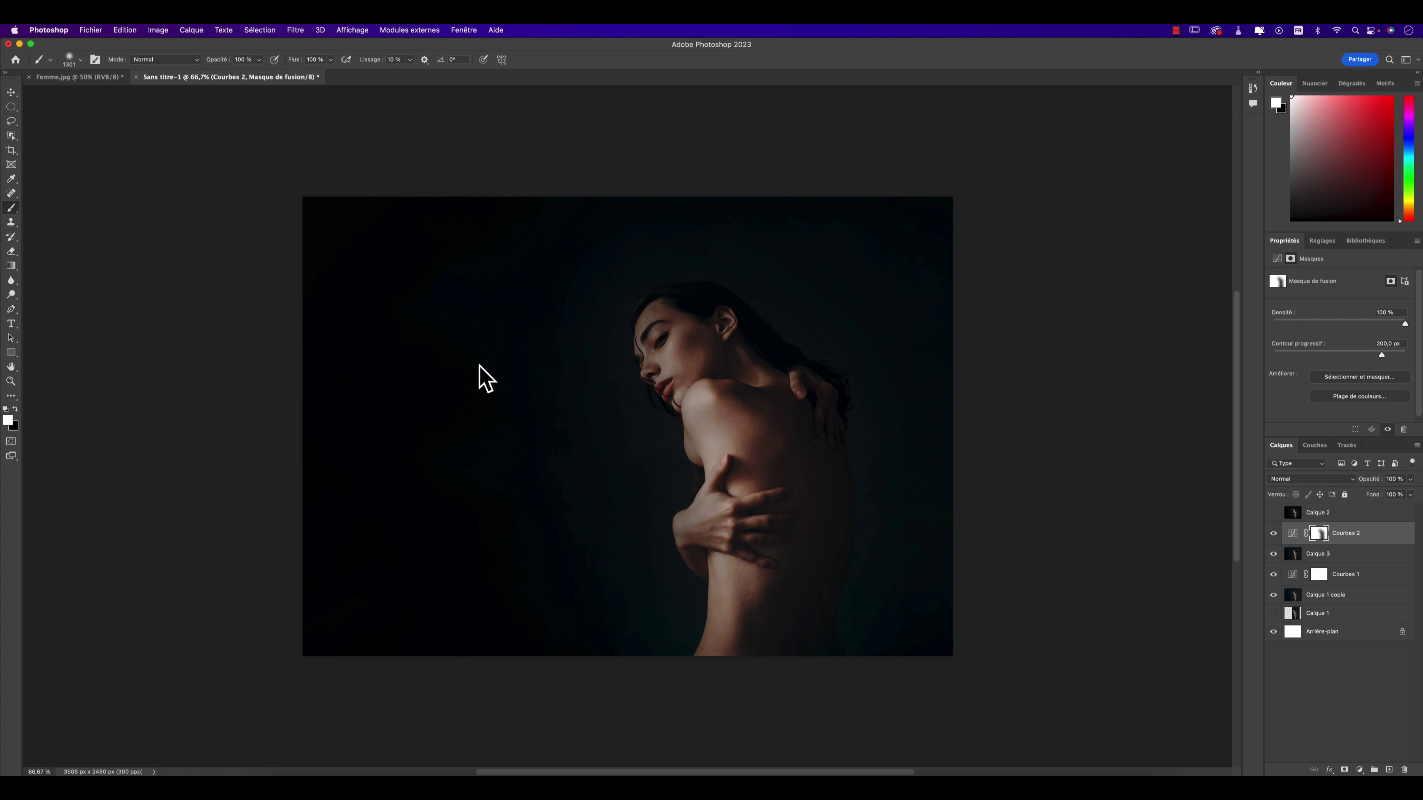
Shrink the brush to 166 px and make black the painting colour.
right_click(478, 368)
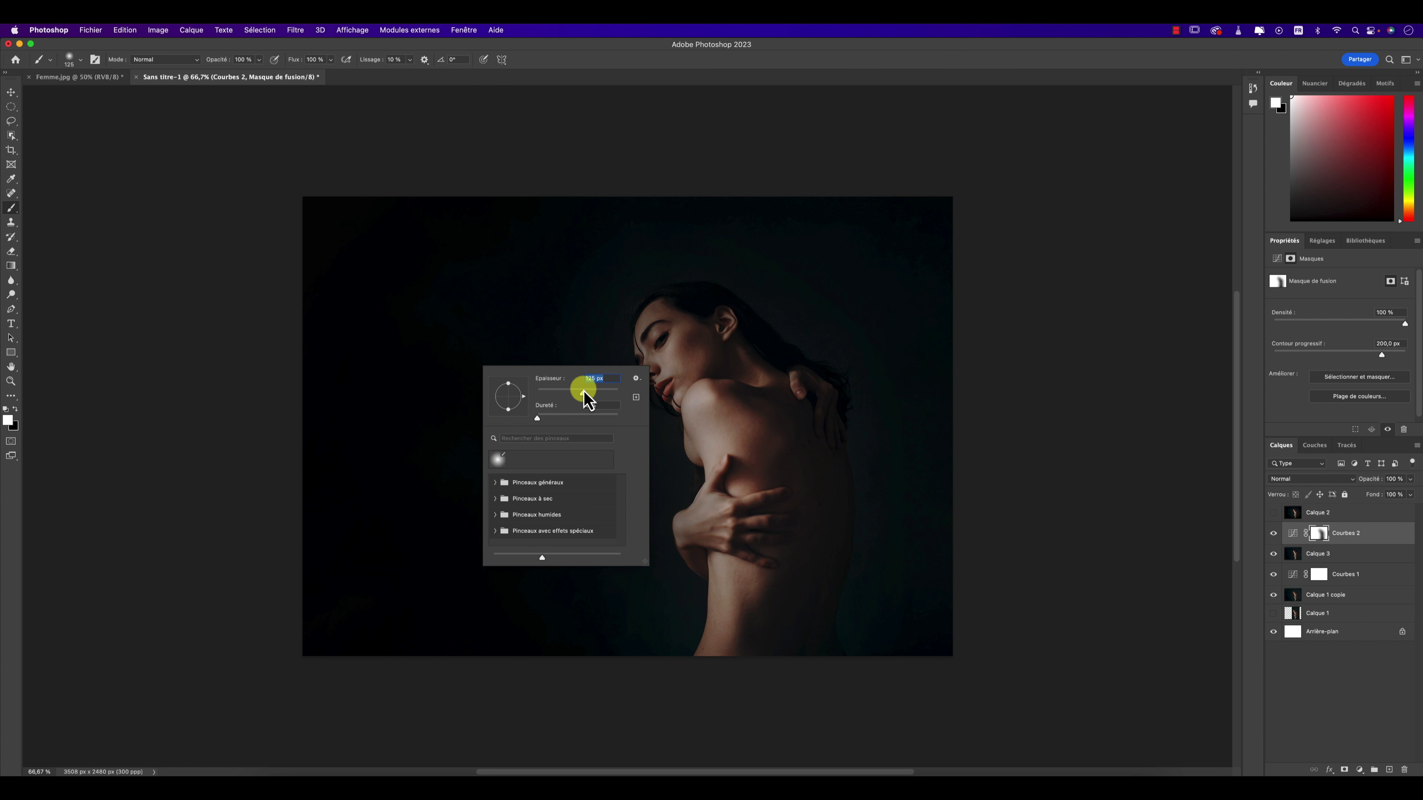
drag(592, 393, 594, 393)
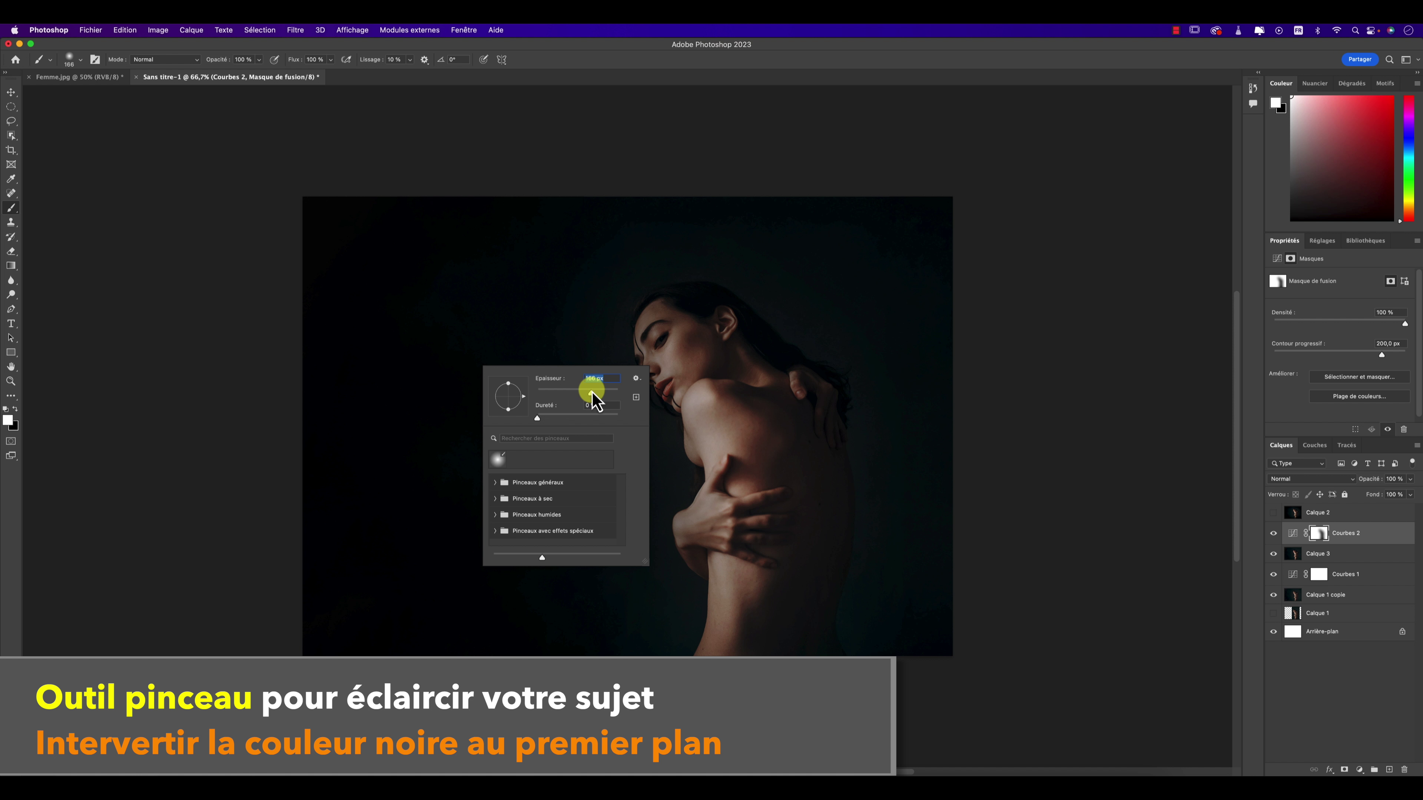
click(15, 410)
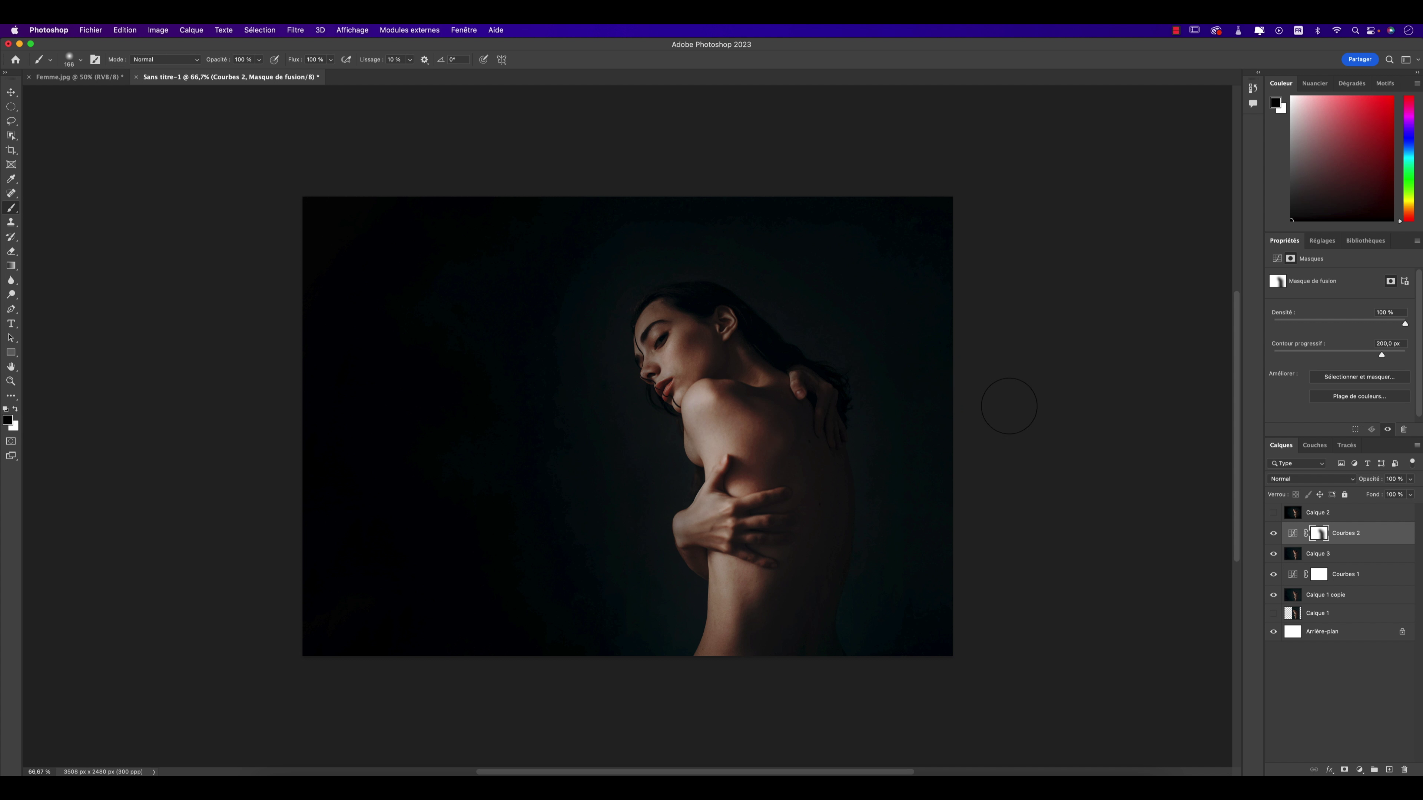
Change the Courbes 2 layer's blend mode to Produit (Multiply) and opacity to 85%.
click(1333, 483)
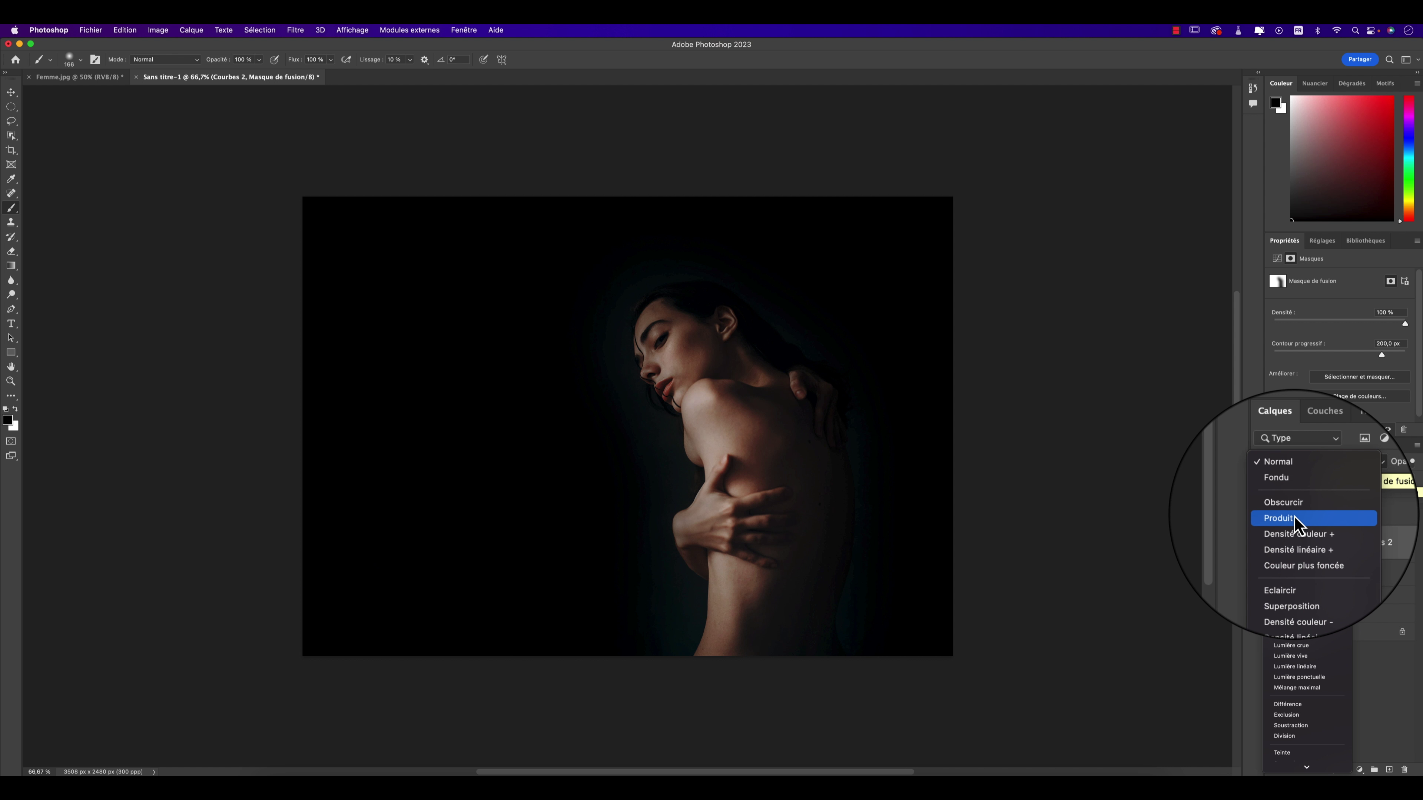
click(1295, 523)
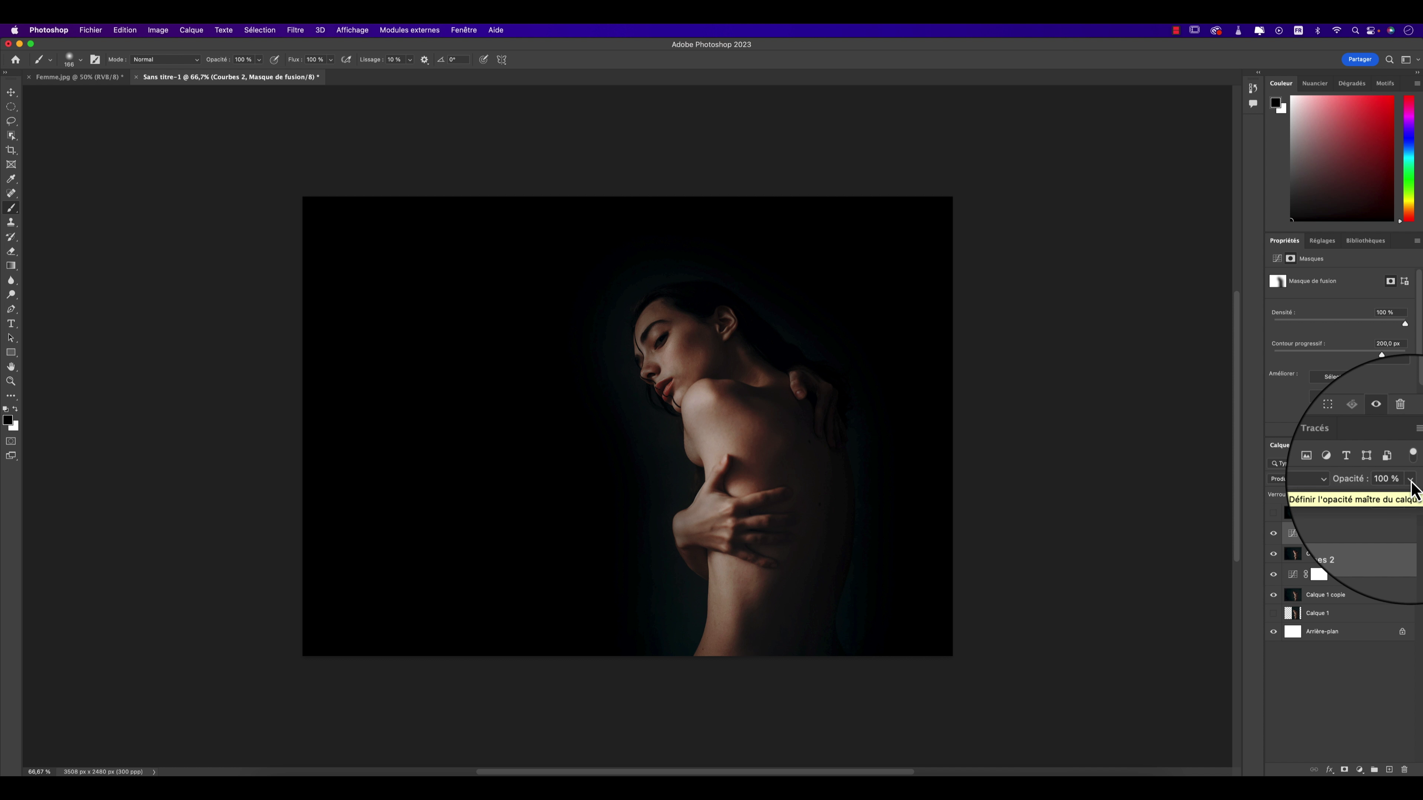
drag(1410, 480, 1405, 500)
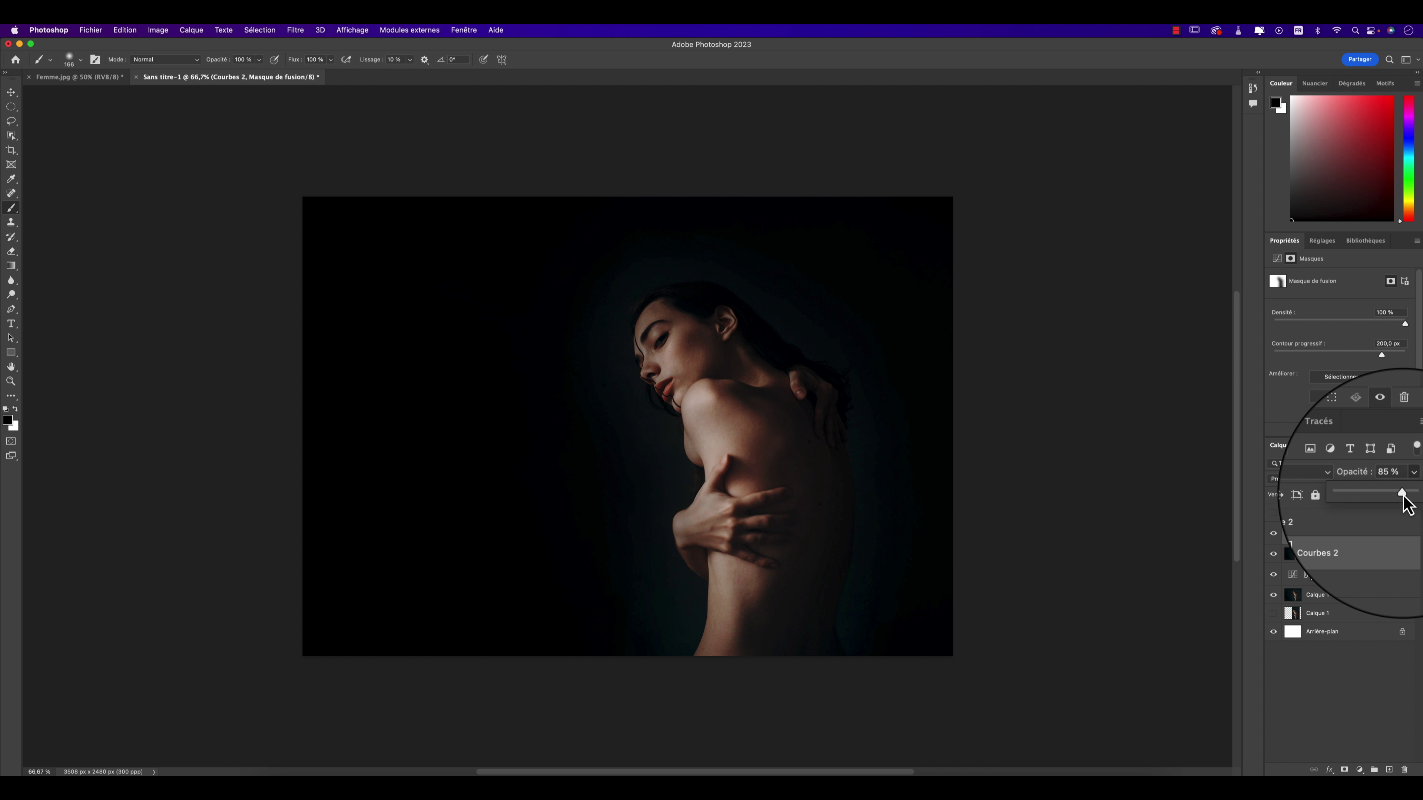